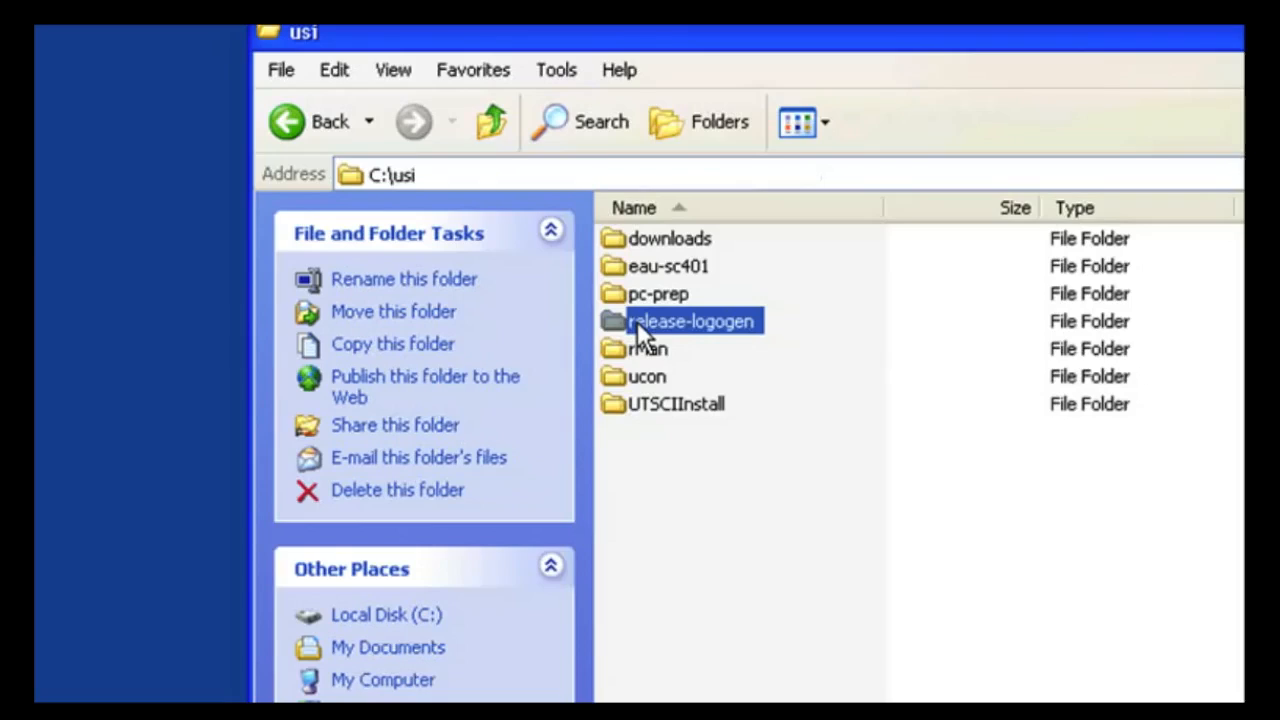
# Step: Open the net-1.1 folder inside the release-logogen folder under C:\usi
pyautogui.moveTo(676, 323)
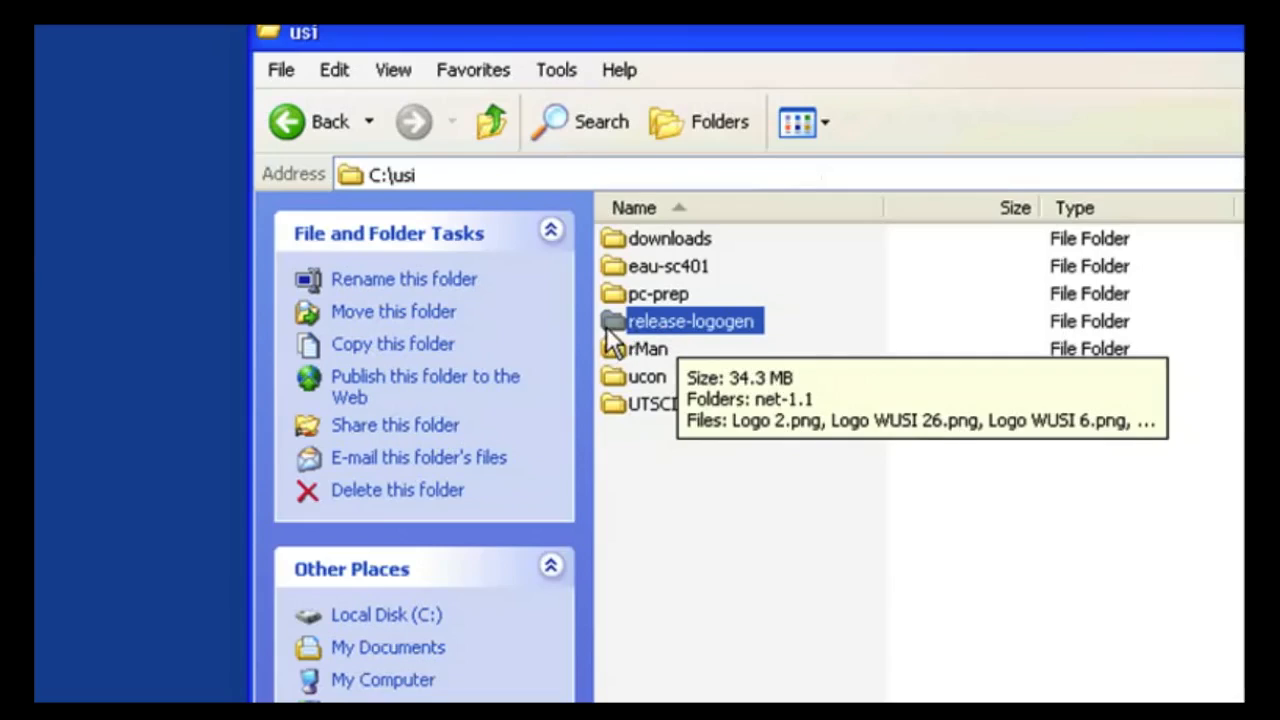
pyautogui.doubleClick(632, 325)
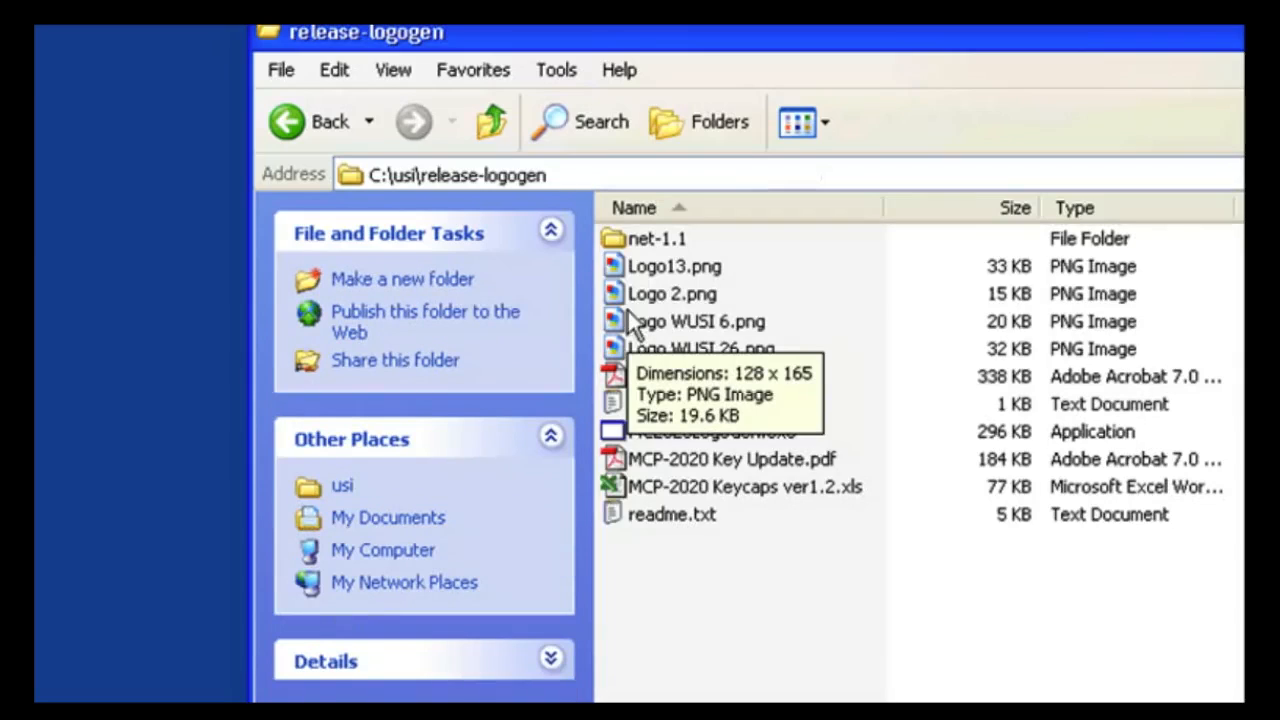
pyautogui.click(632, 250)
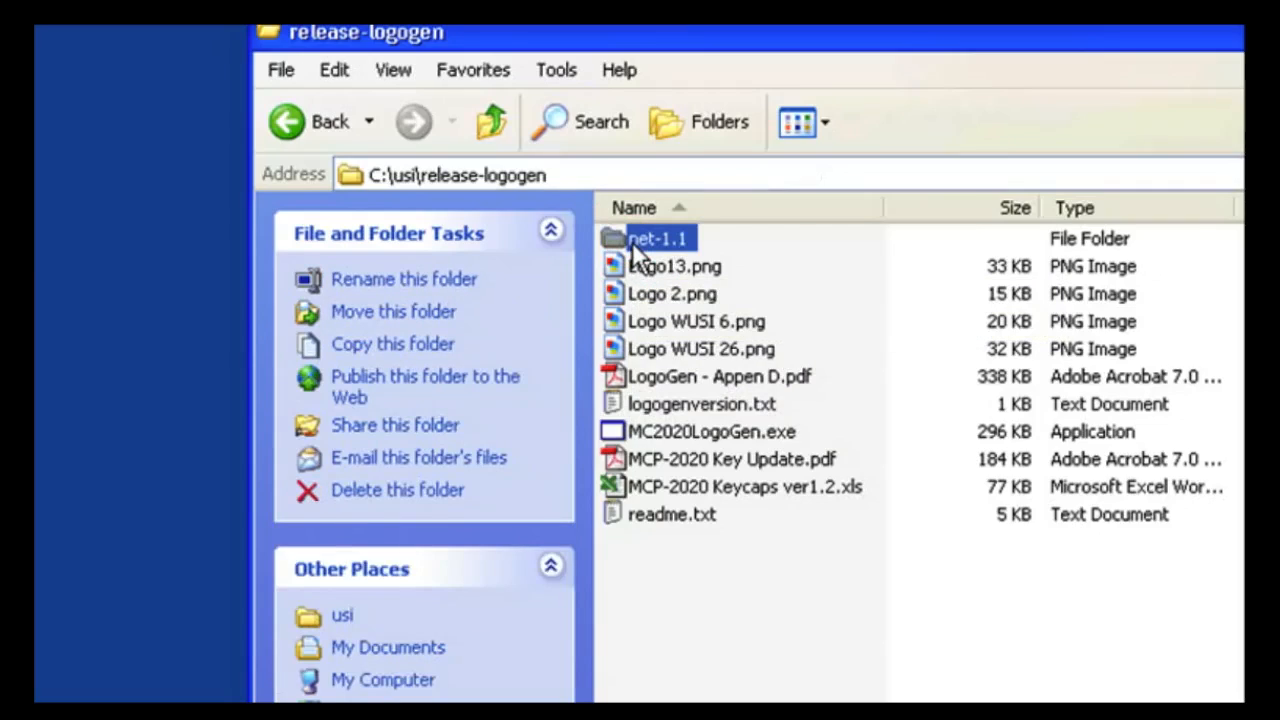
pyautogui.doubleClick(632, 242)
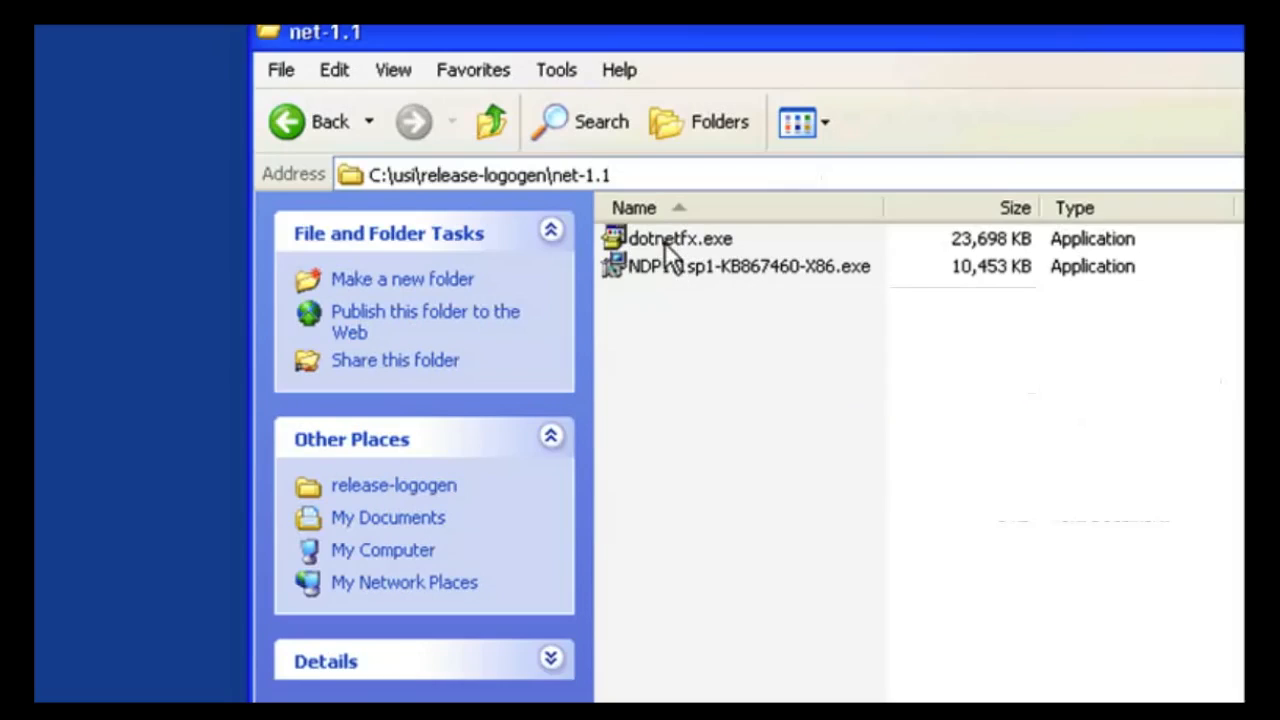
# Step: Run dotnetfx.exe to install Microsoft .NET Framework 1.1, accepting the setup prompts until it finishes
pyautogui.moveTo(694, 242)
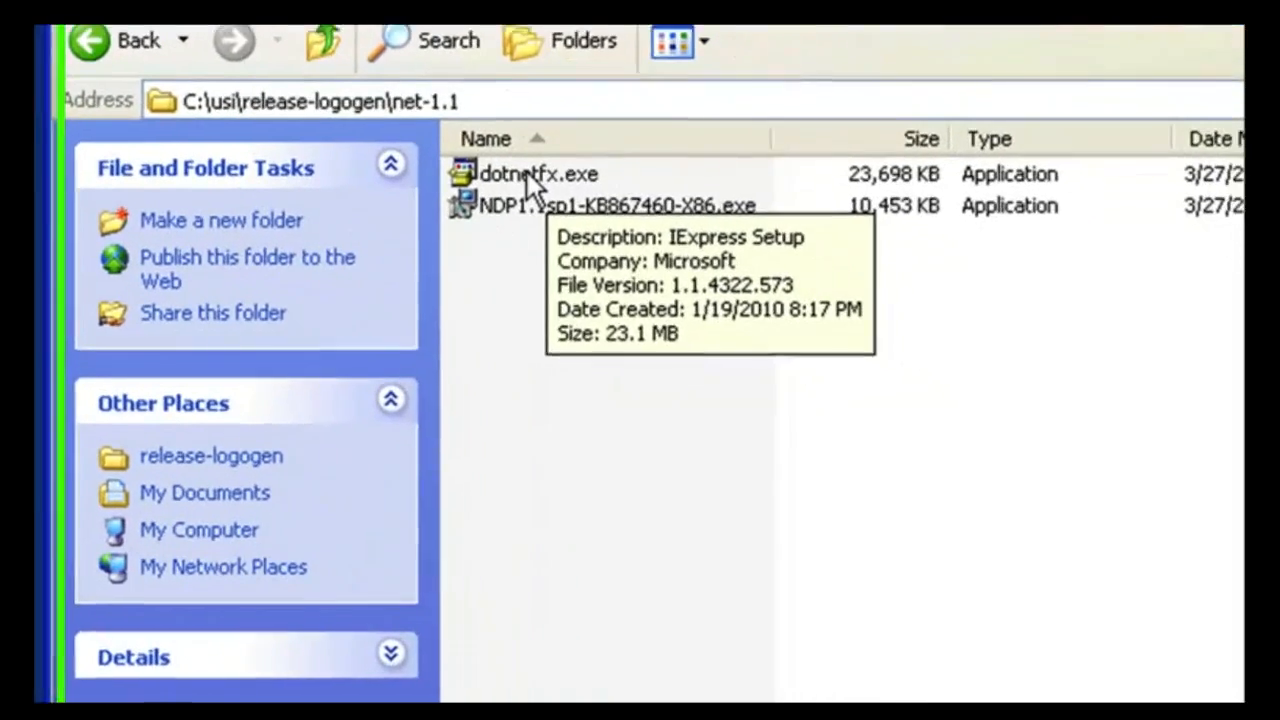
pyautogui.doubleClick(670, 243)
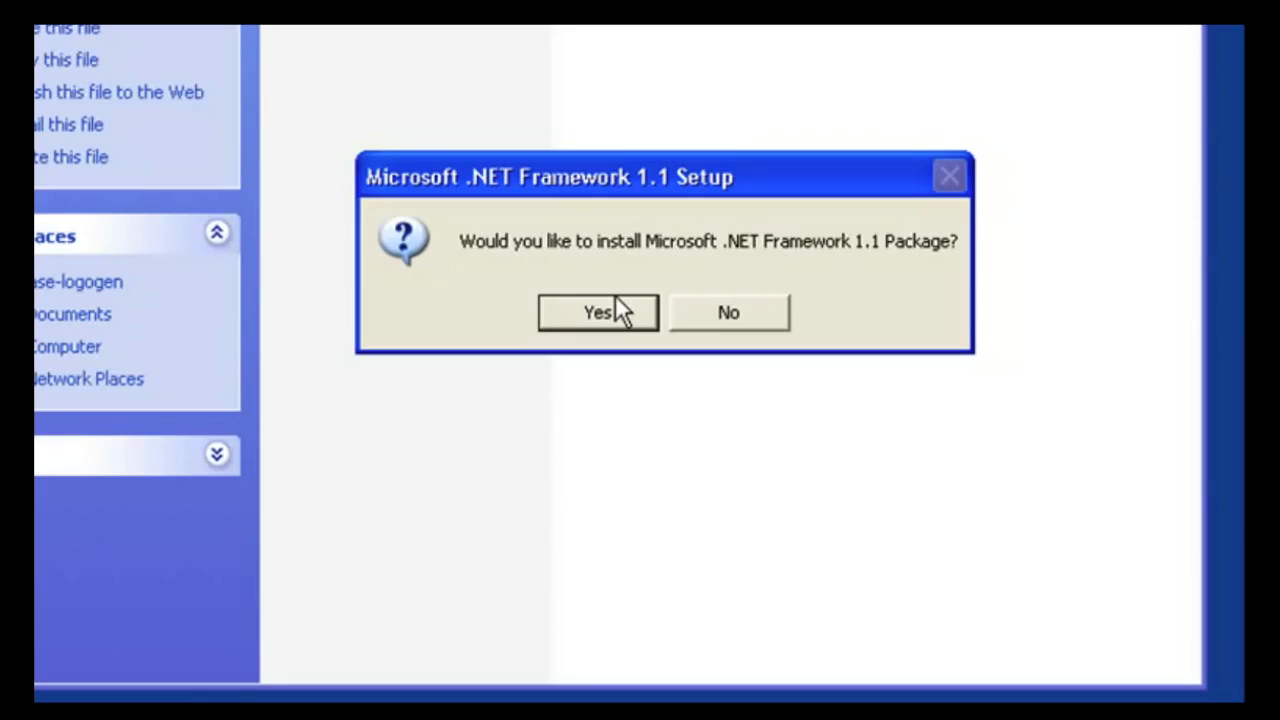
pyautogui.click(616, 310)
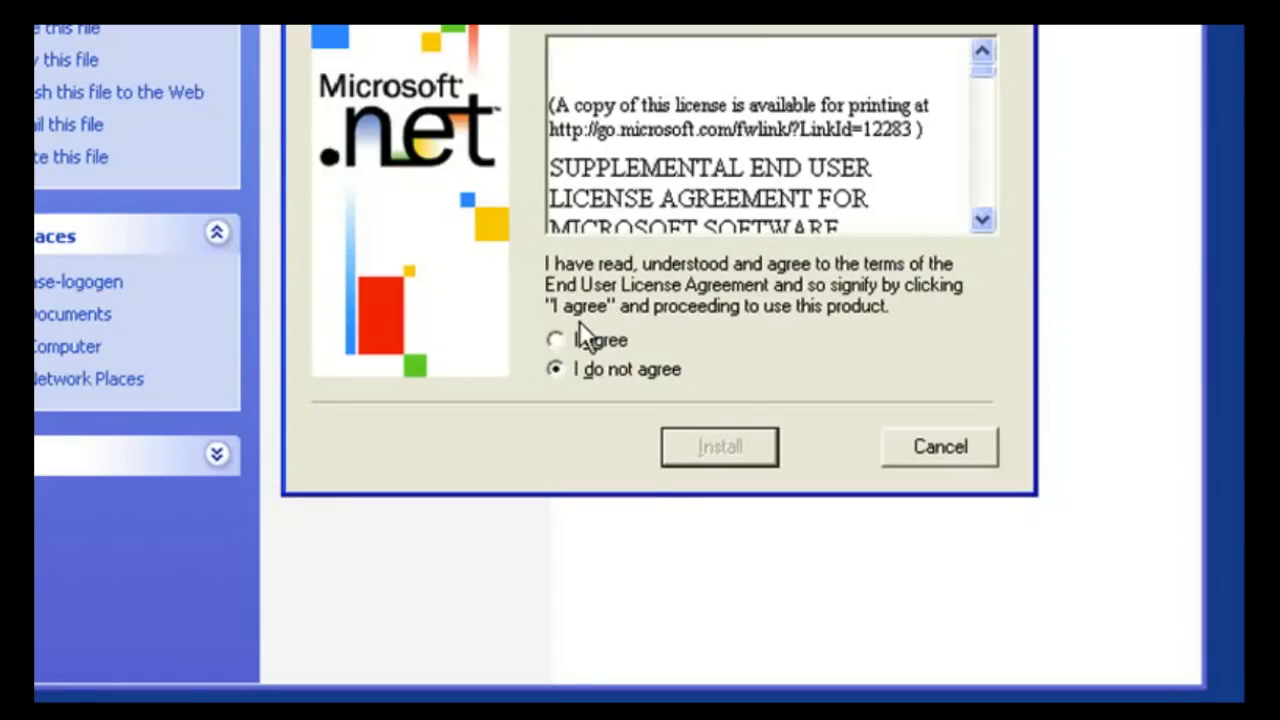
pyautogui.click(556, 339)
pyautogui.click(725, 448)
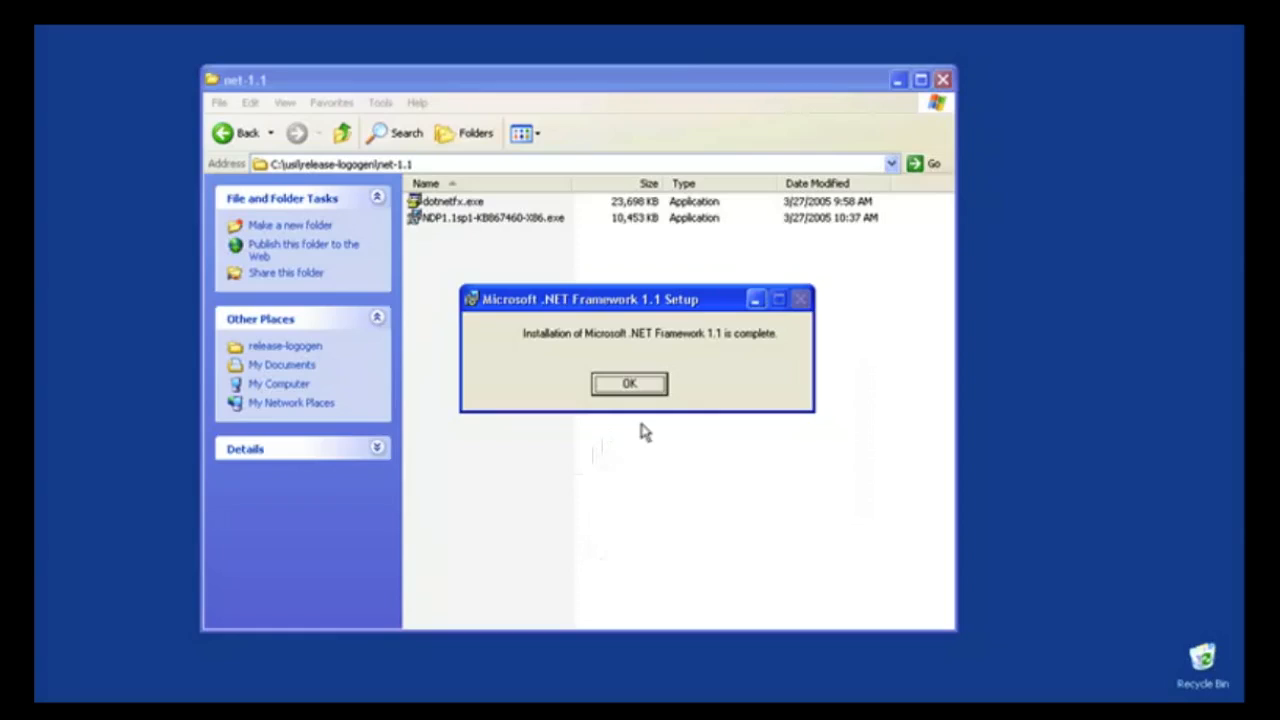
pyautogui.click(629, 388)
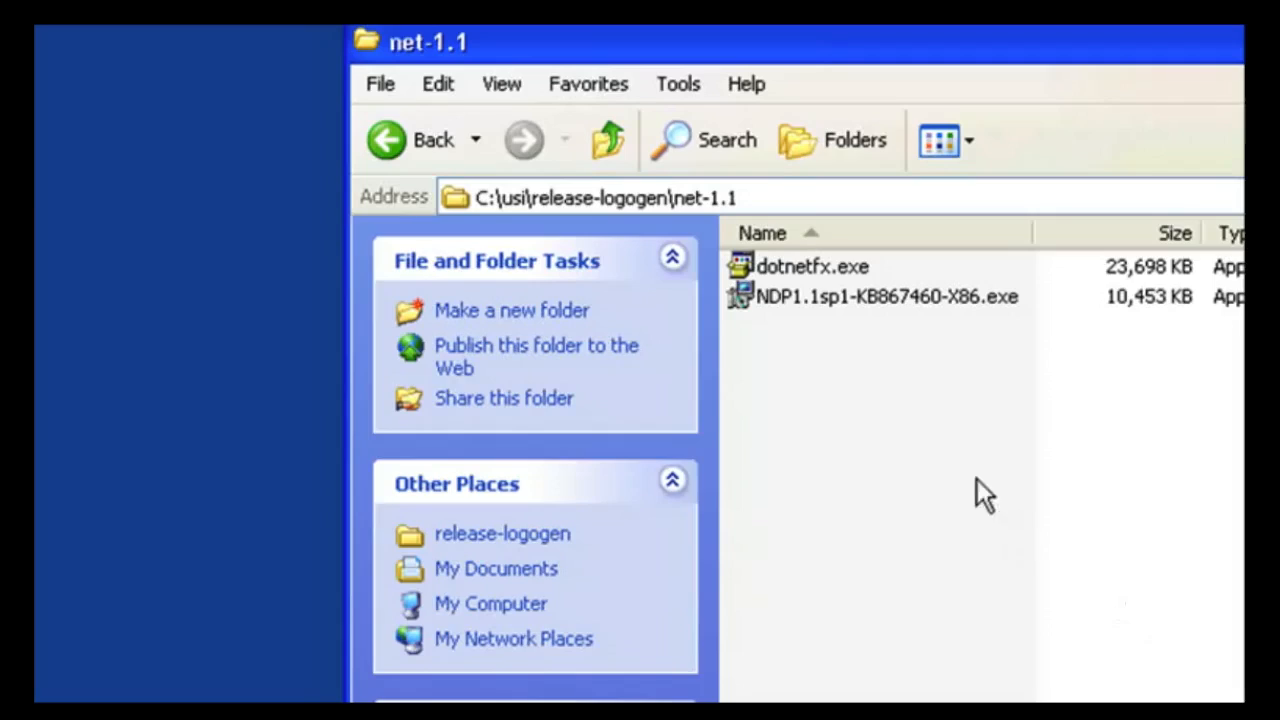
# Step: Run NDP1.1sp1-KB867460-X86.exe to install .NET Framework 1.1 Service Pack 1, accepting the licence agreement
pyautogui.doubleClick(818, 300)
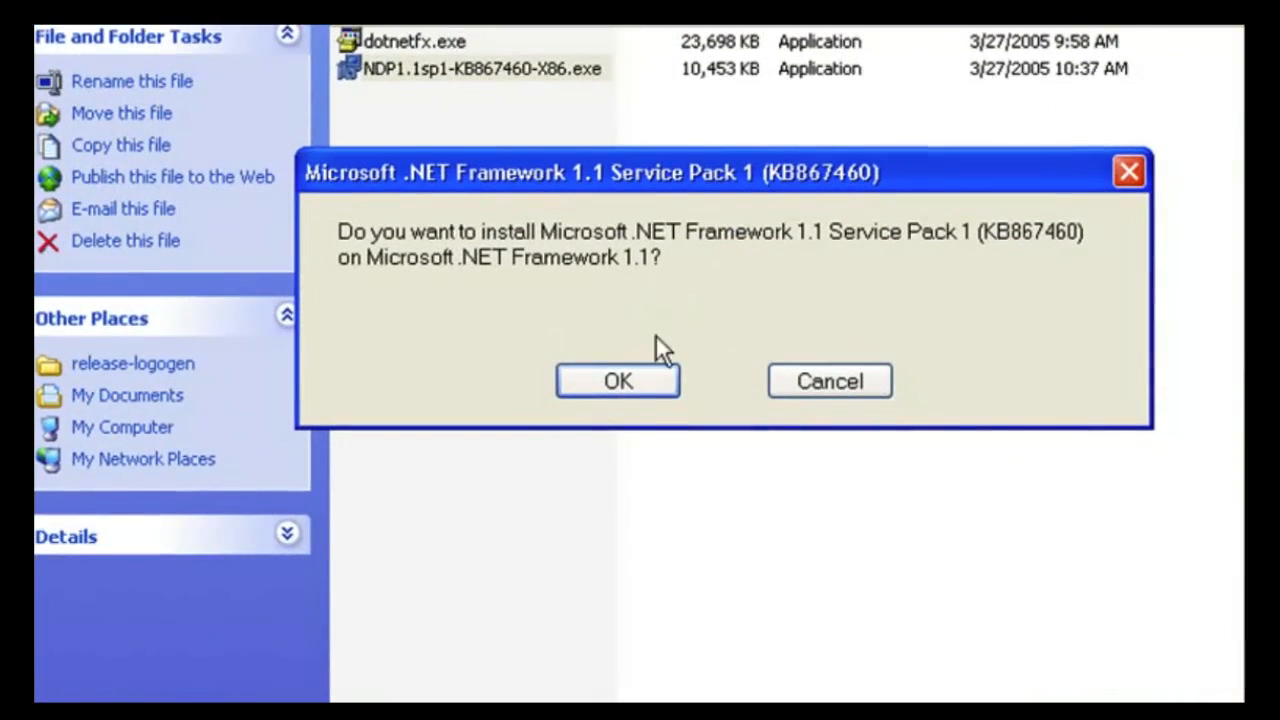
pyautogui.click(624, 390)
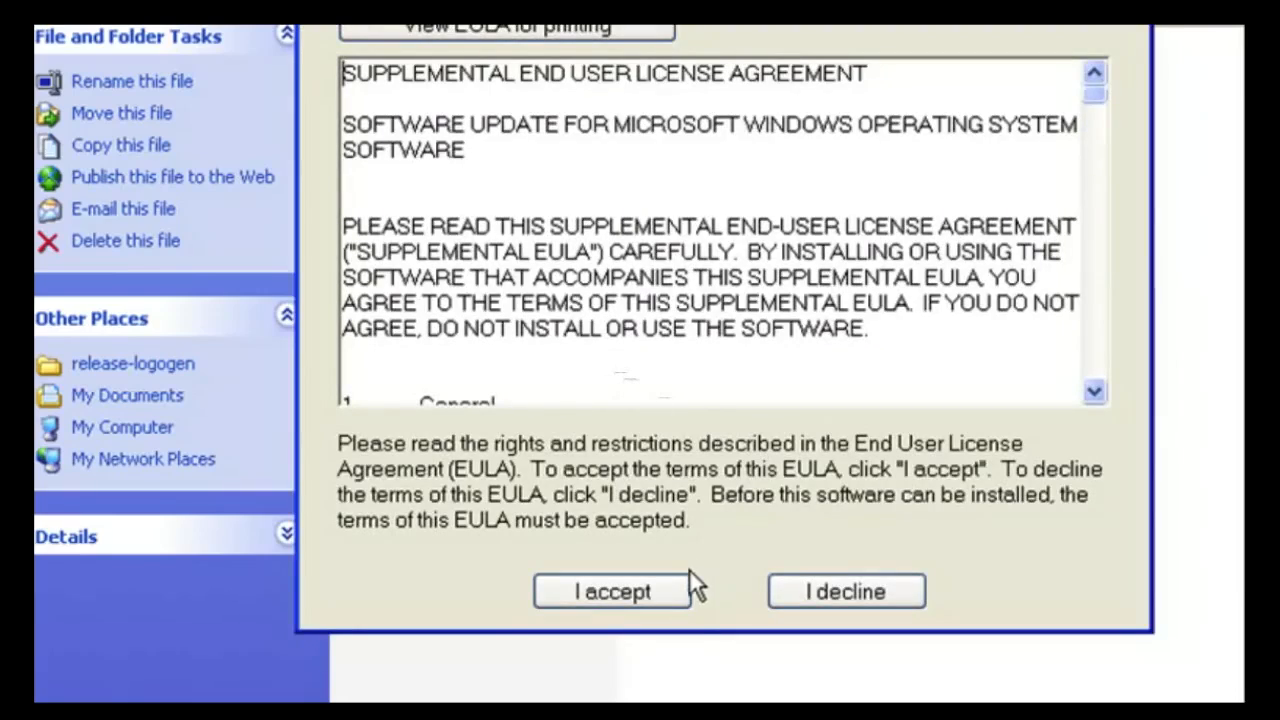
pyautogui.click(645, 590)
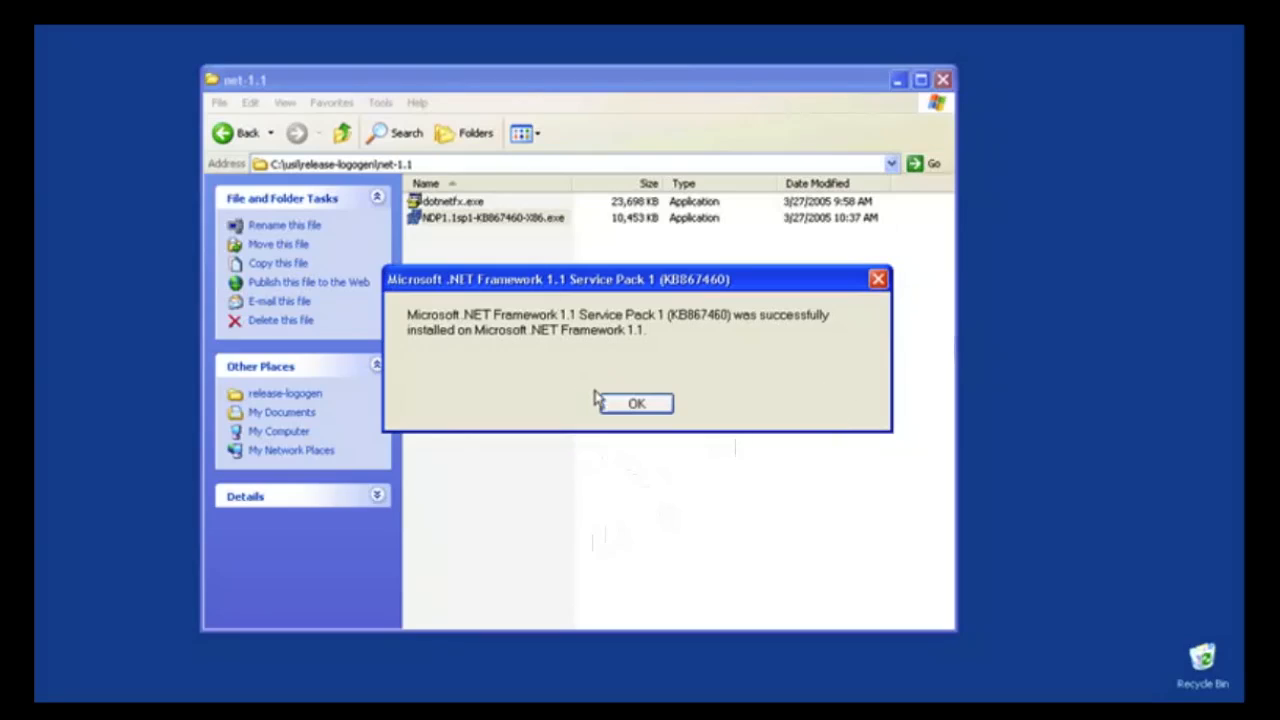
pyautogui.click(637, 405)
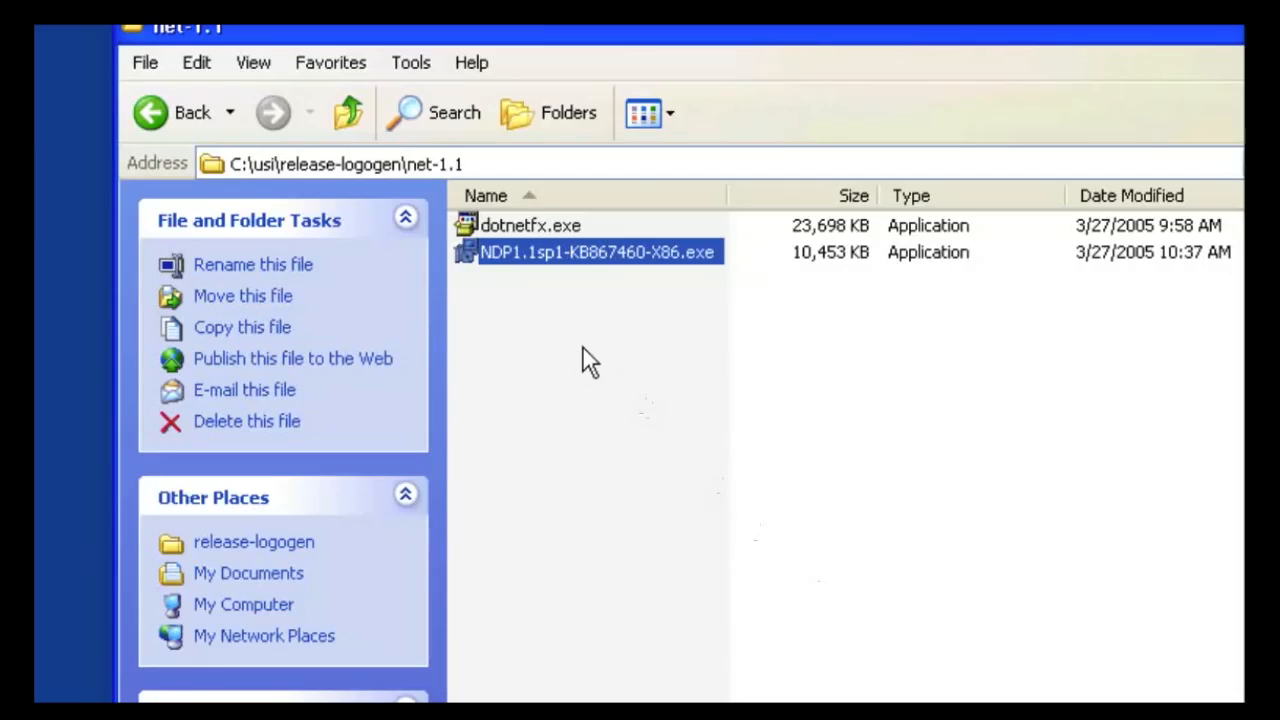
# Step: Go back to release-logogen and cut every file in it except the net-1.1 folder
pyautogui.click(352, 128)
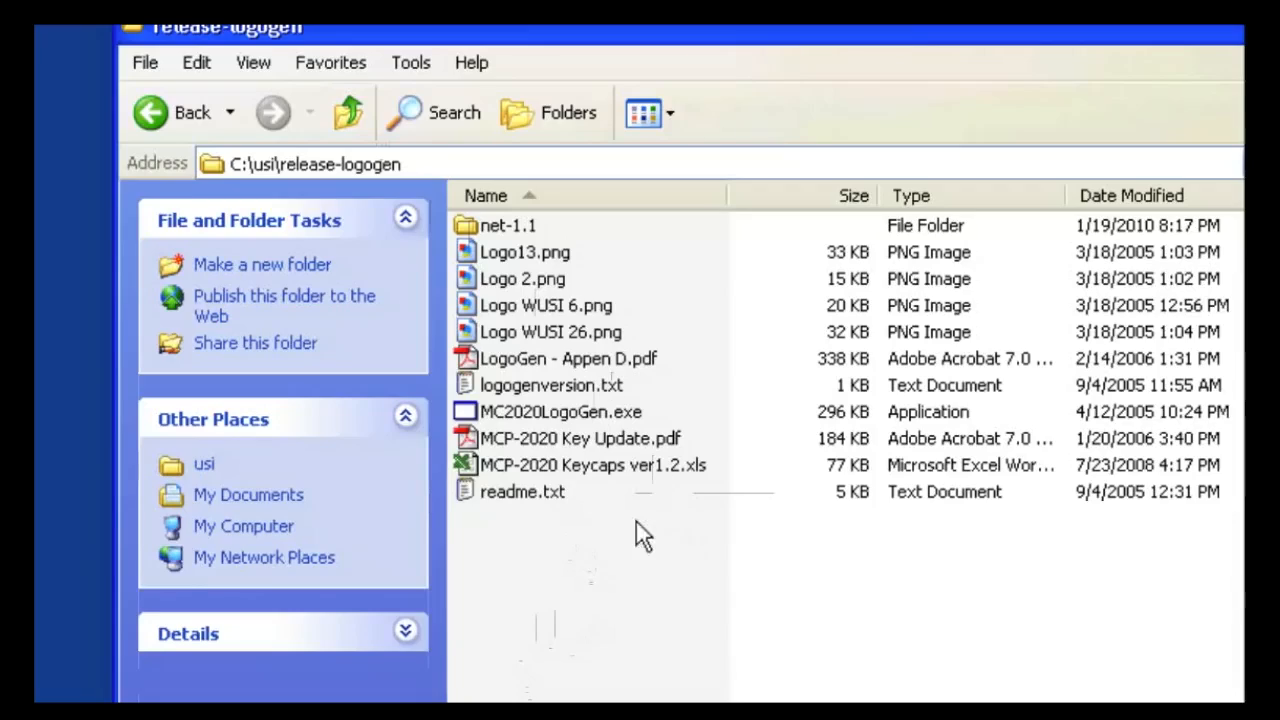
pyautogui.moveTo(633, 536); pyautogui.dragTo(512, 245)
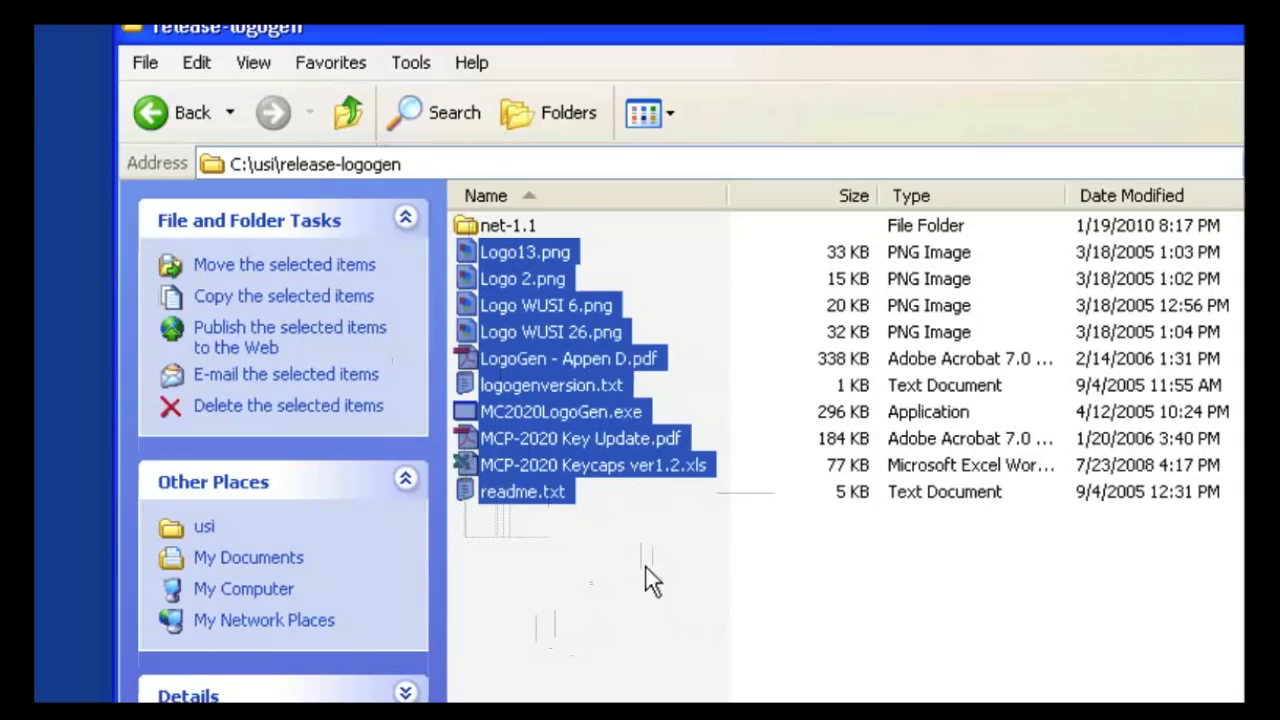
pyautogui.click(596, 578)
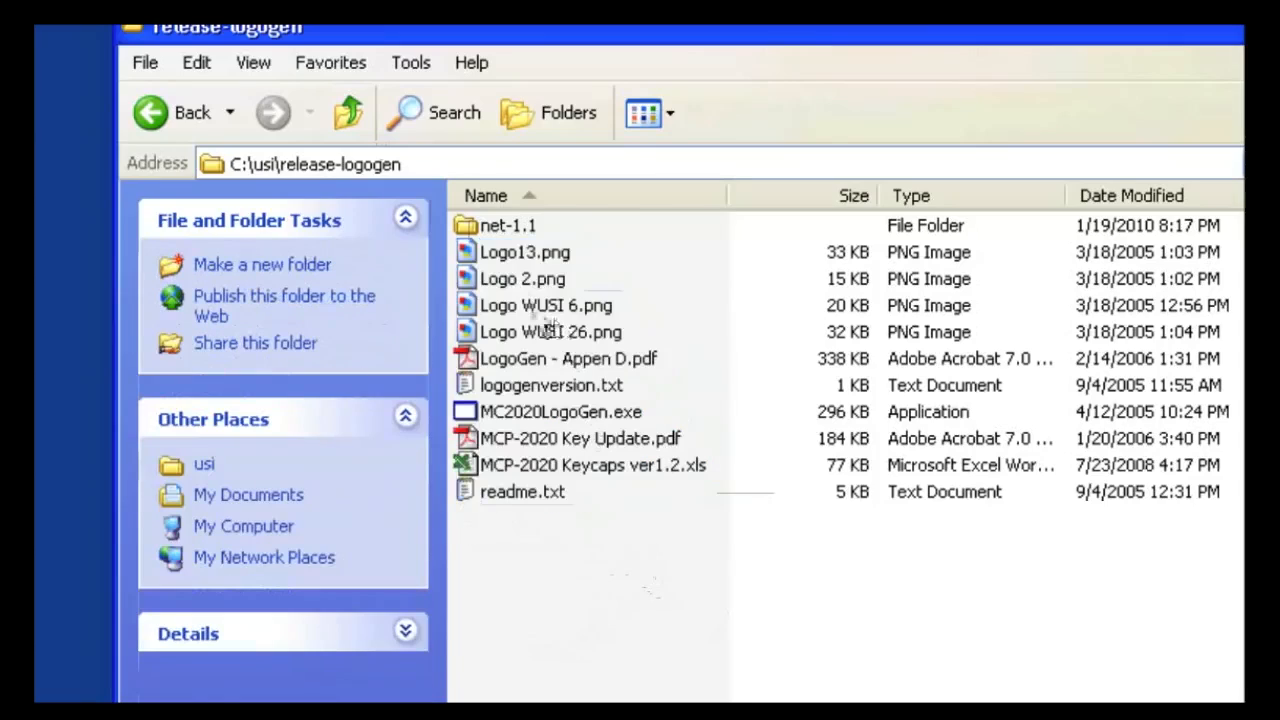
pyautogui.click(493, 258)
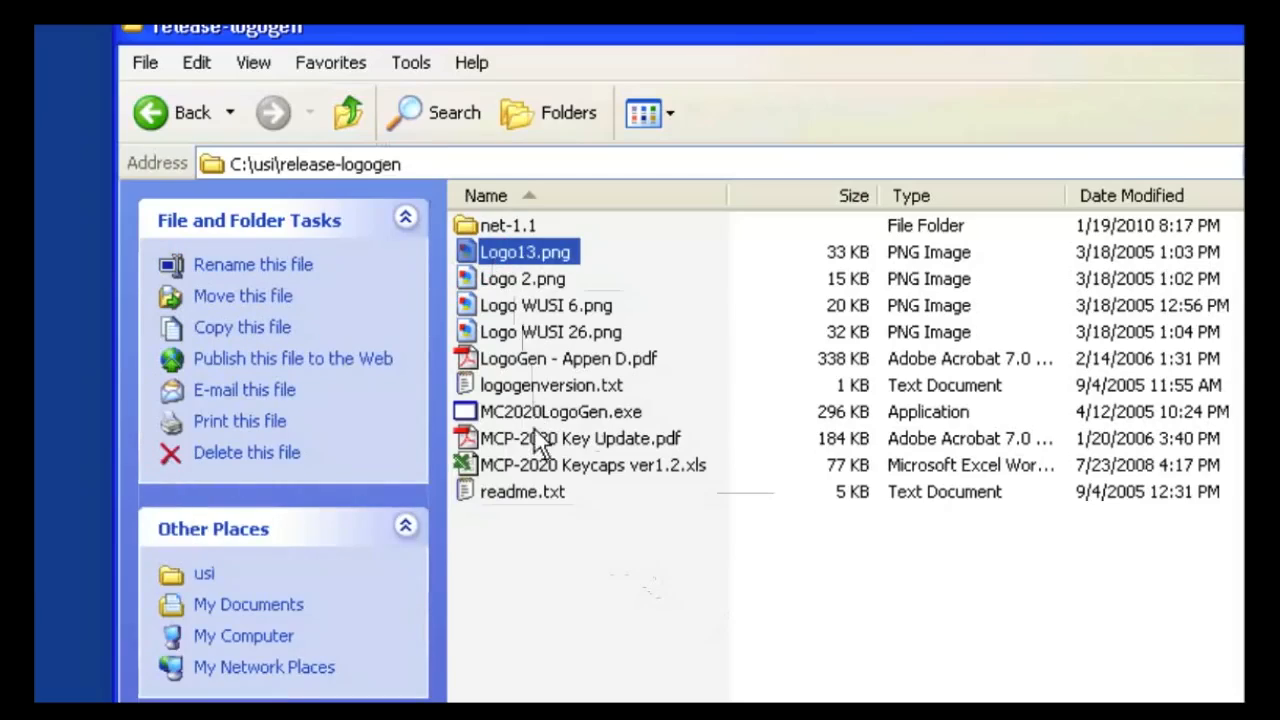
pyautogui.keyDown('shift'); pyautogui.click(538, 497); pyautogui.keyUp('shift')
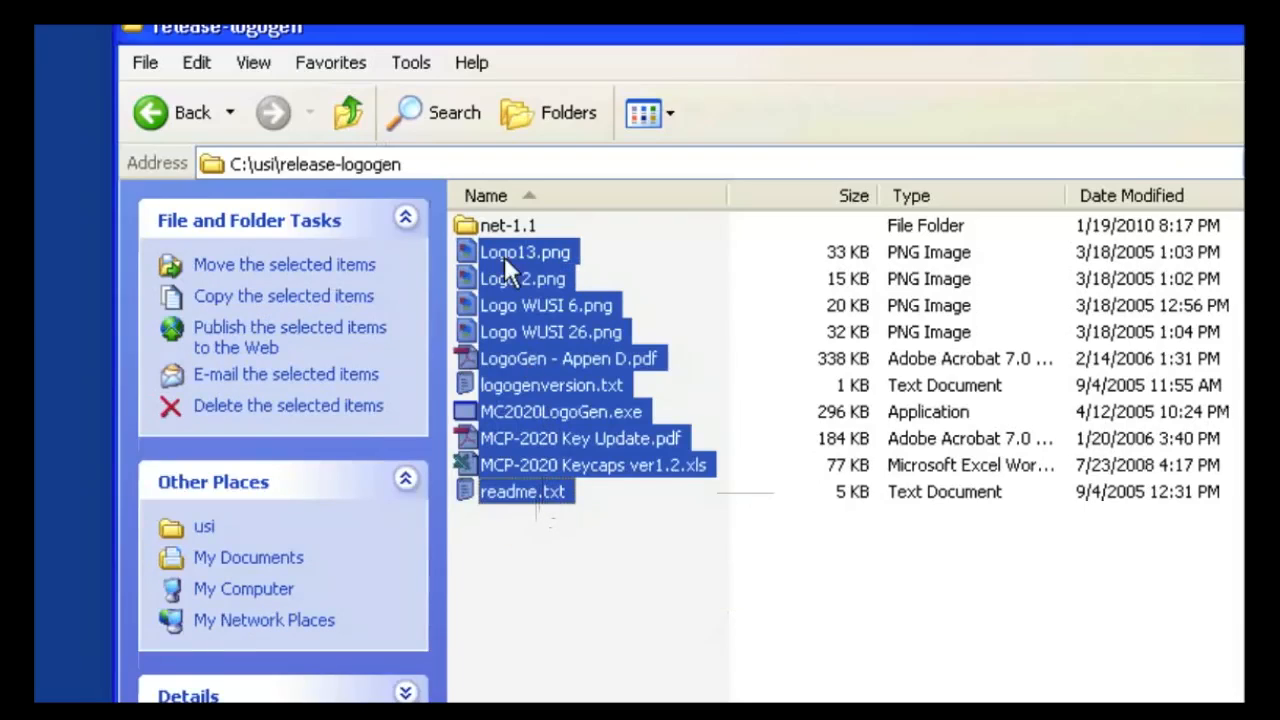
pyautogui.rightClick(535, 394)
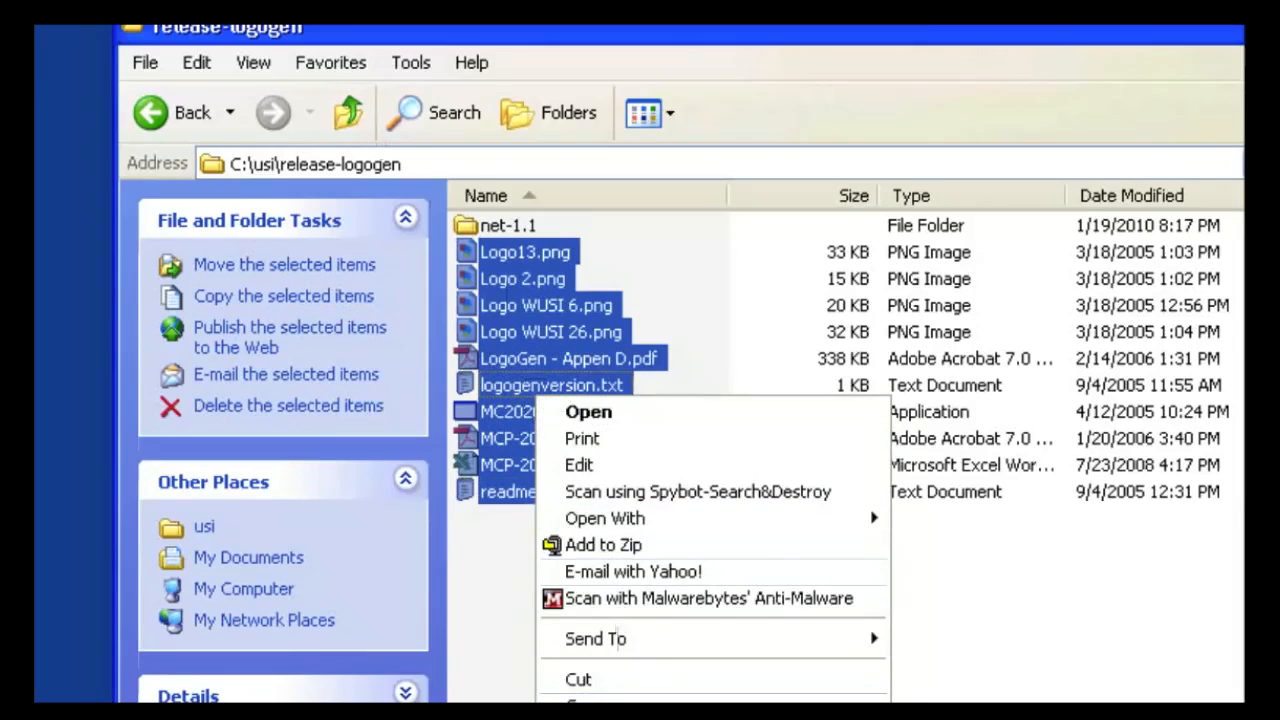
pyautogui.click(610, 700)
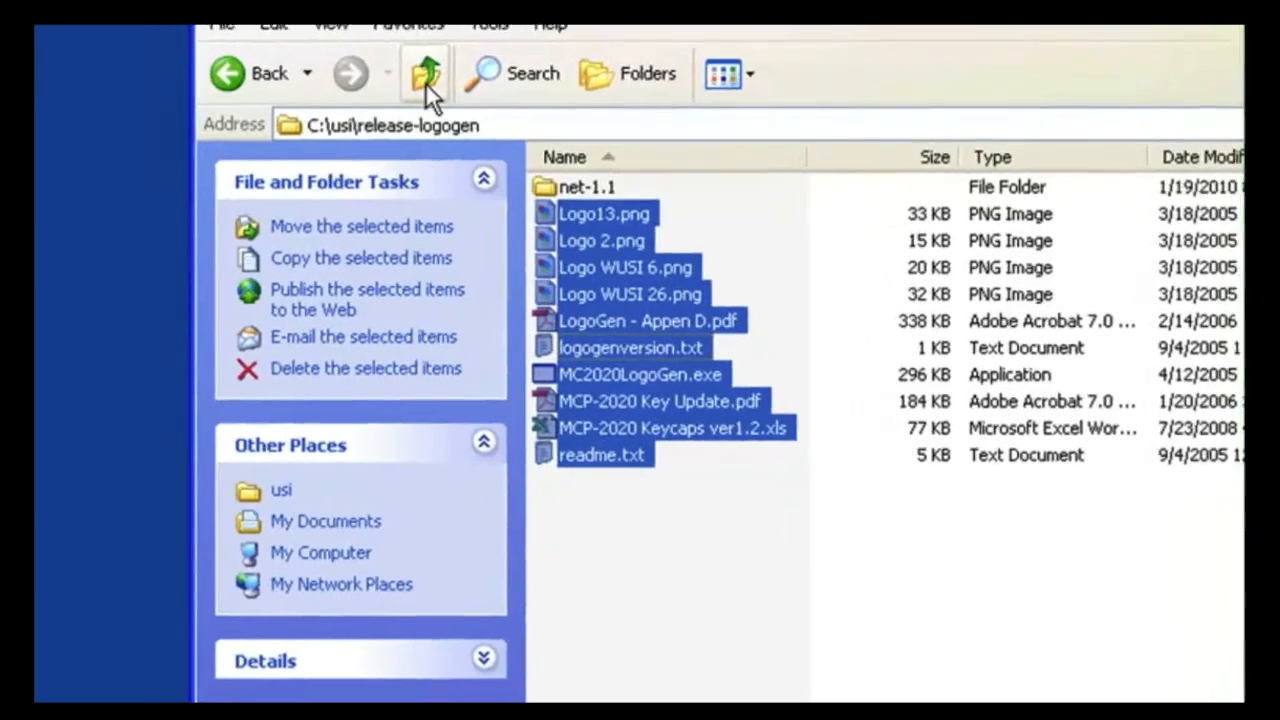
# Step: Go up to C:\usi and create a new folder named Logogen
pyautogui.click(348, 114)
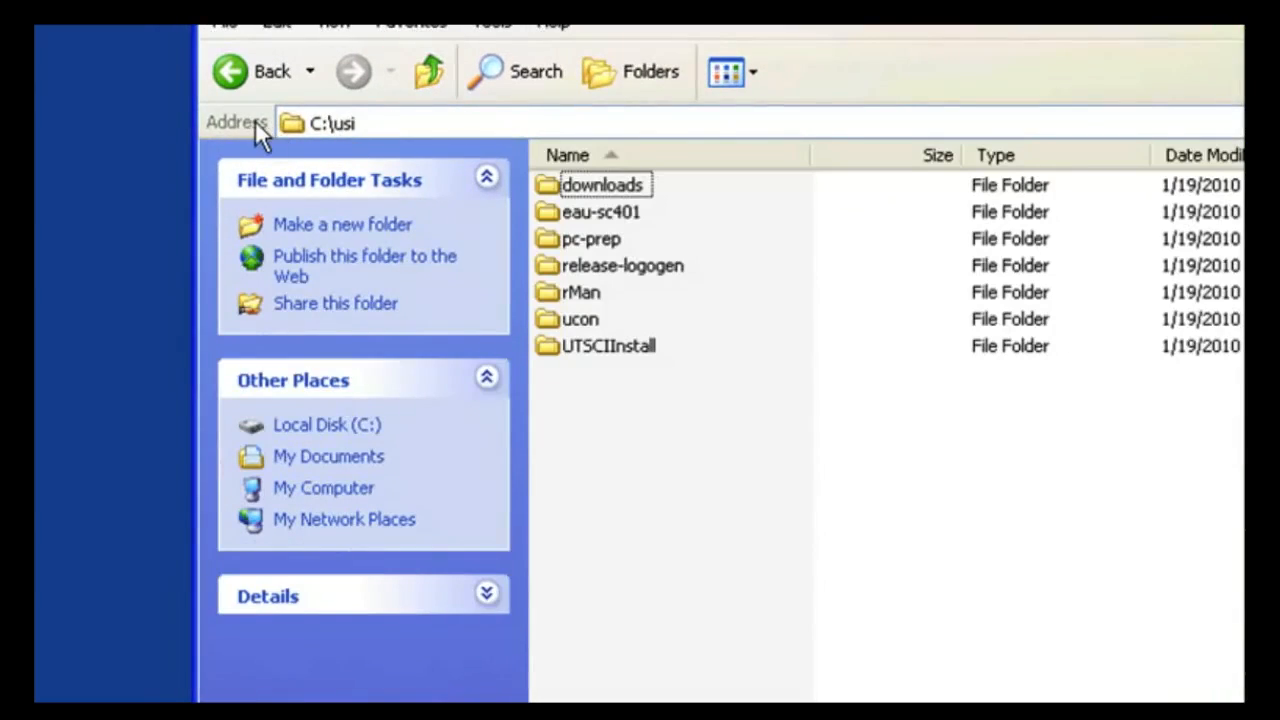
pyautogui.rightClick(661, 443)
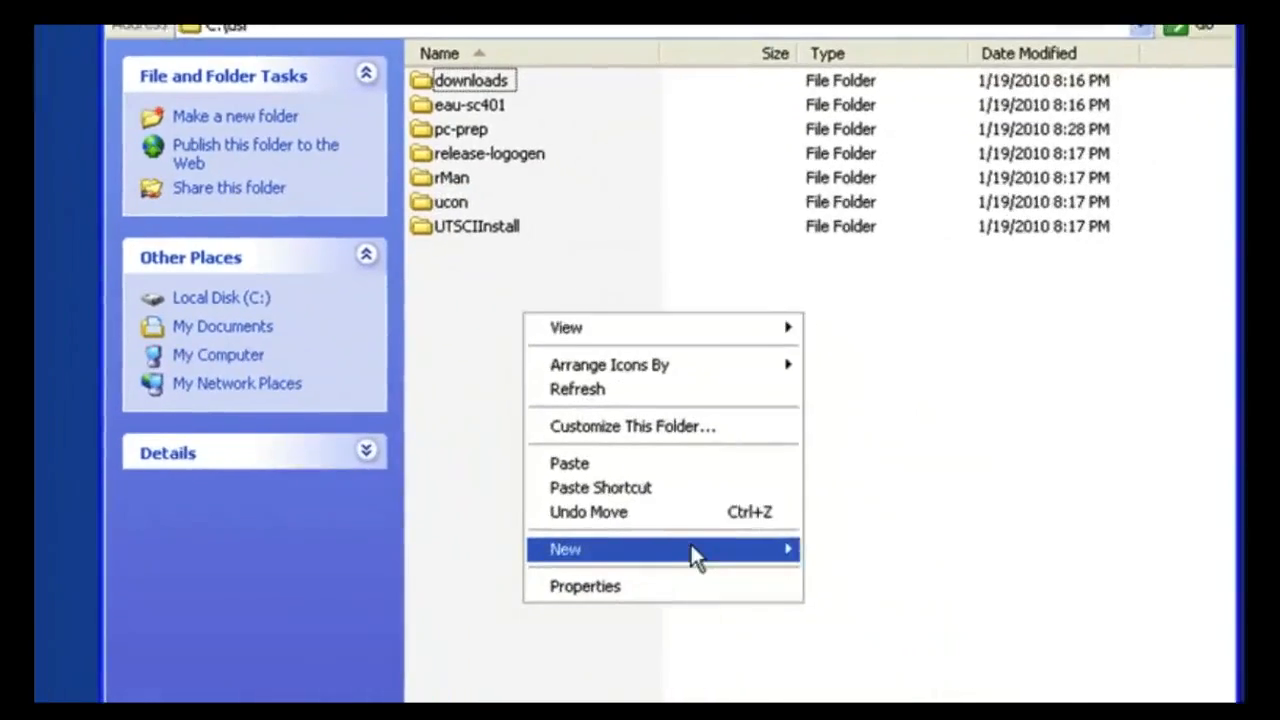
pyautogui.moveTo(840, 702)
pyautogui.click(886, 541)
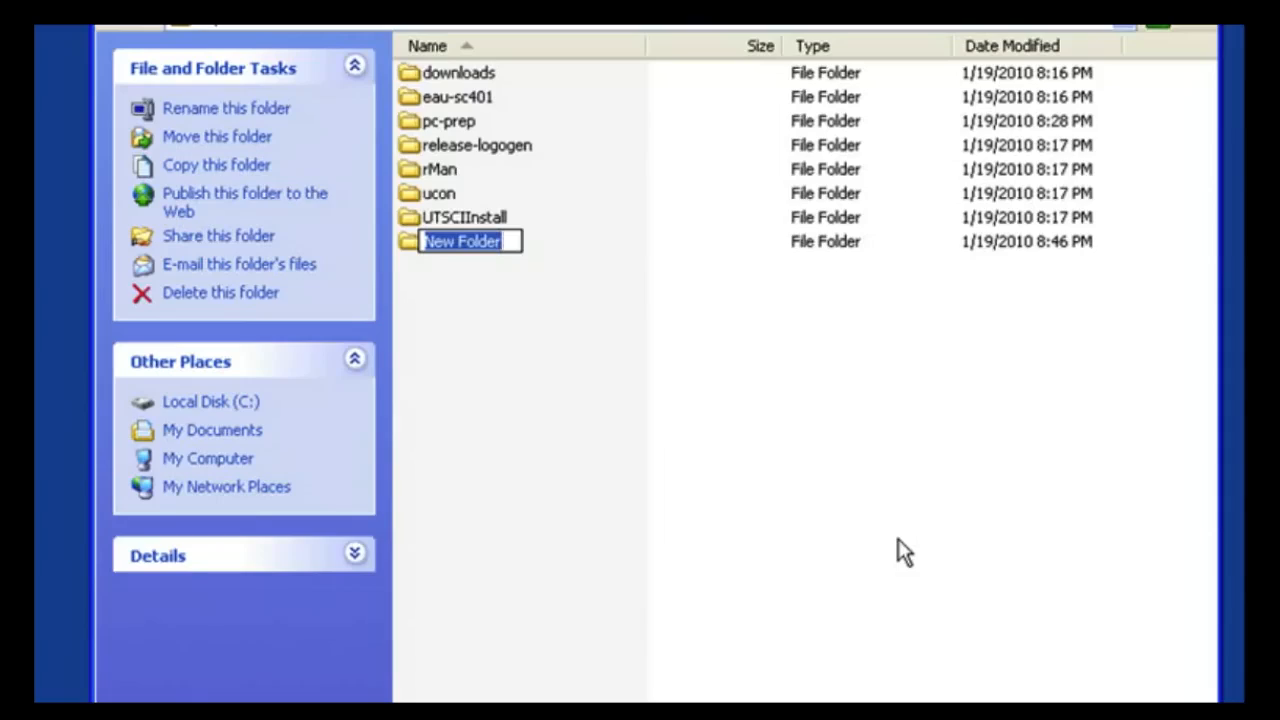
pyautogui.write('Log')
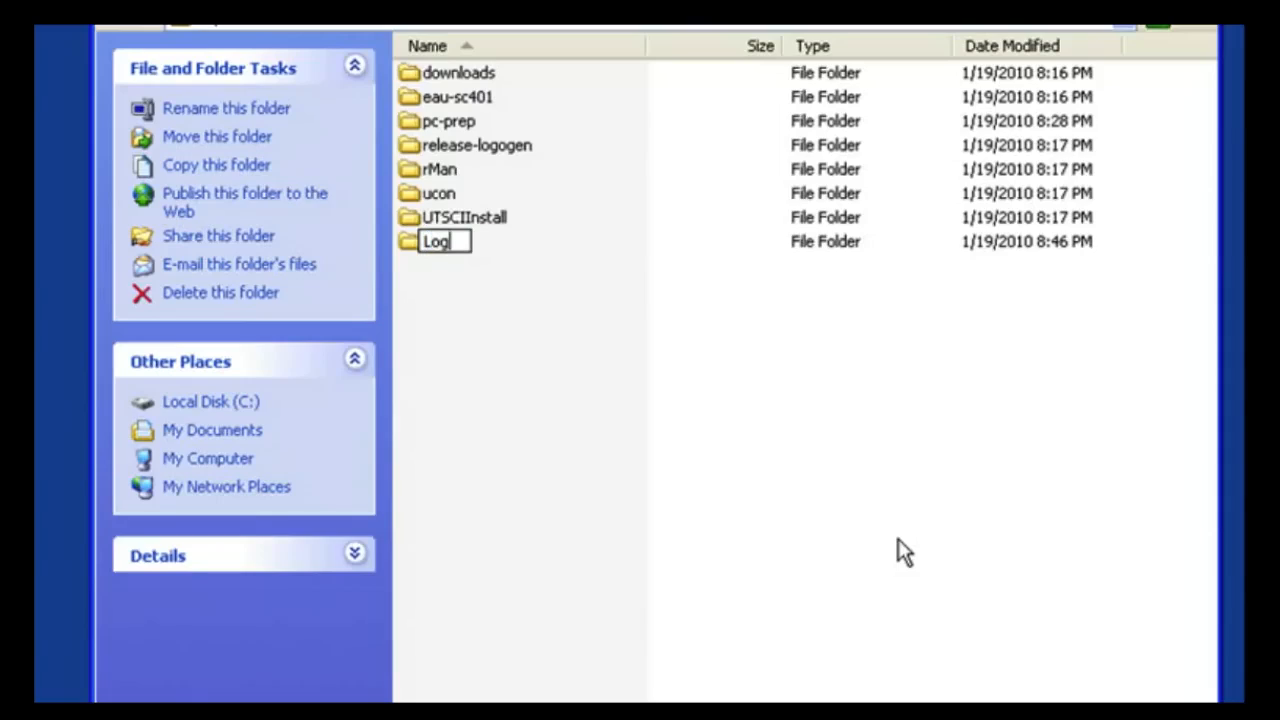
pyautogui.write('ogen')
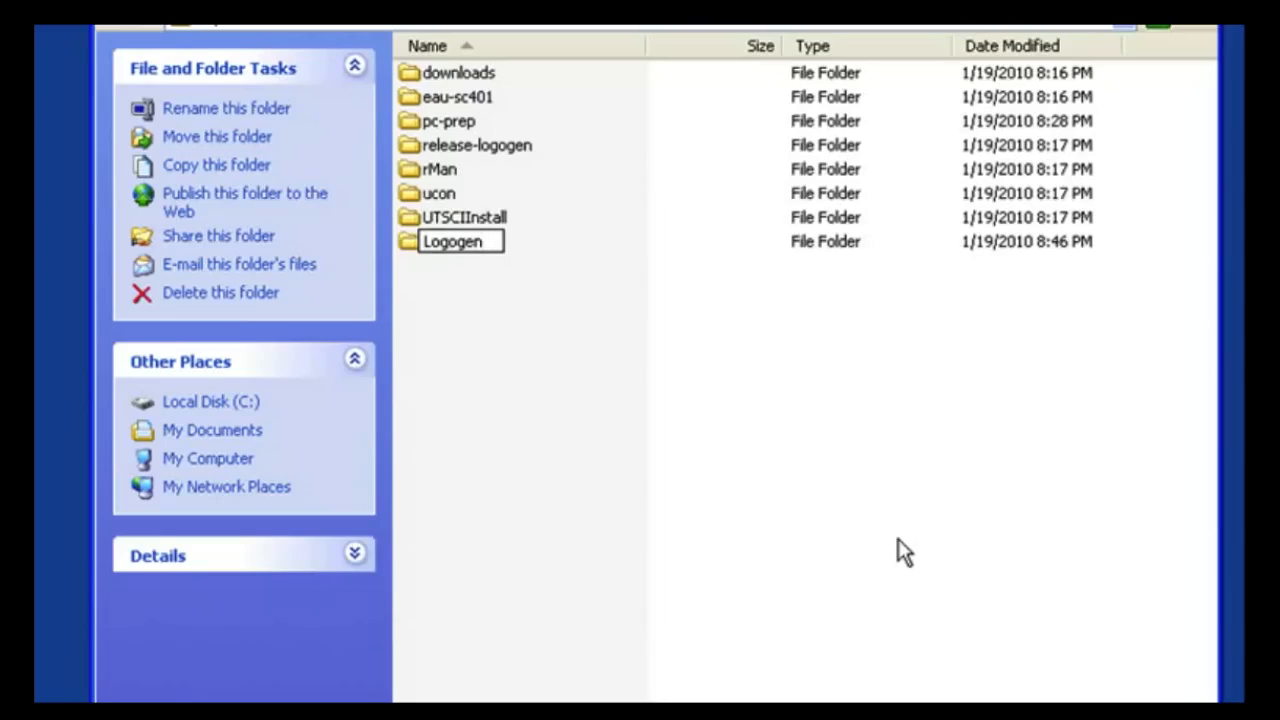
pyautogui.press('Return')
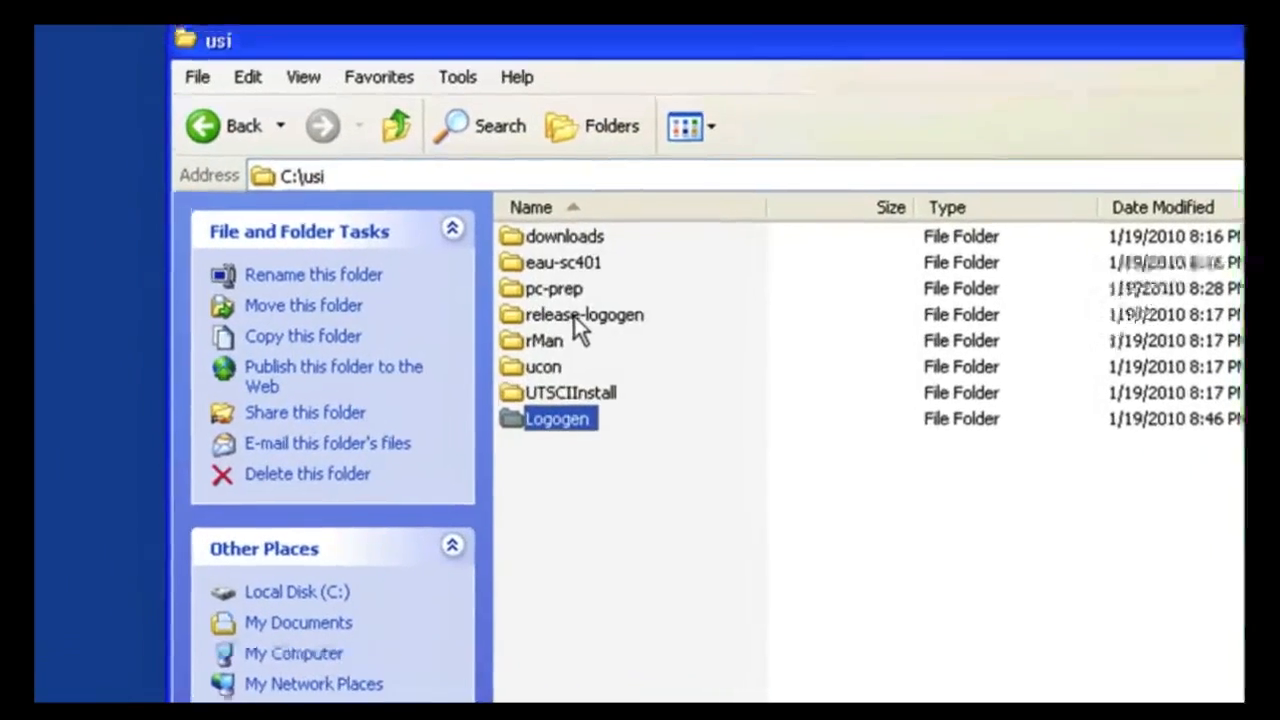
# Step: Open the Logogen folder and paste the cut files into it
pyautogui.click(505, 208)
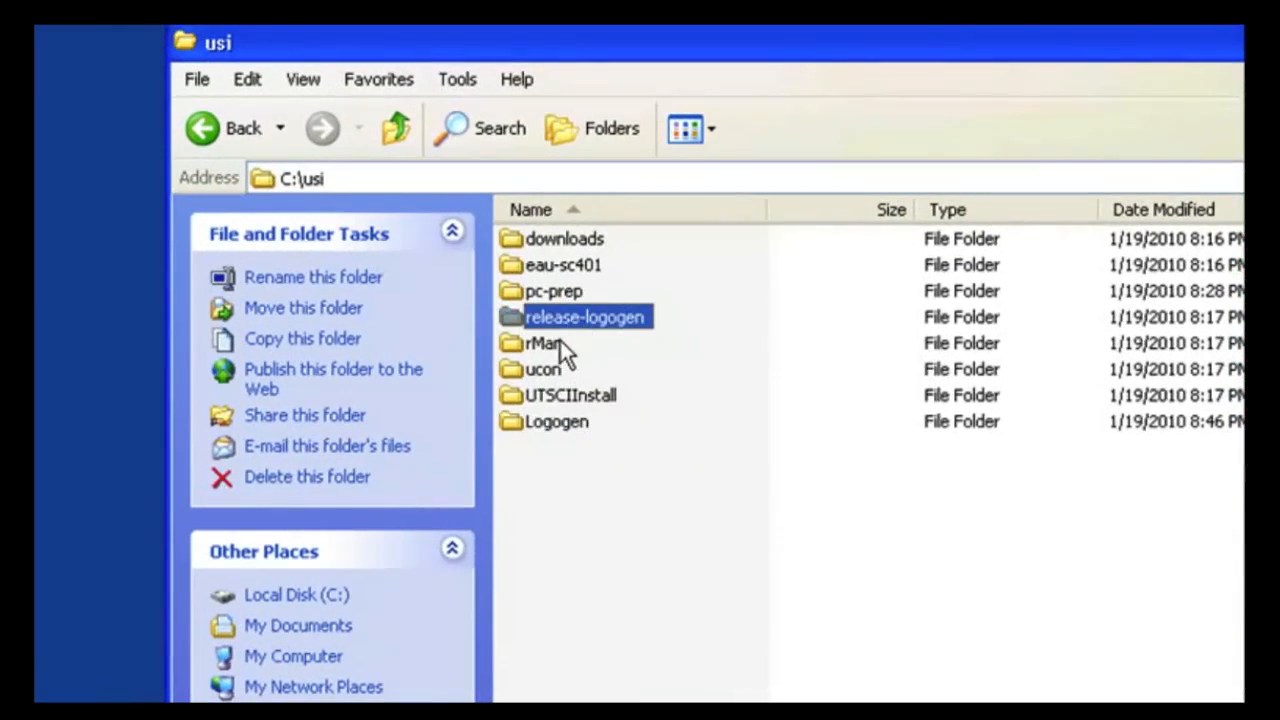
pyautogui.moveTo(534, 420)
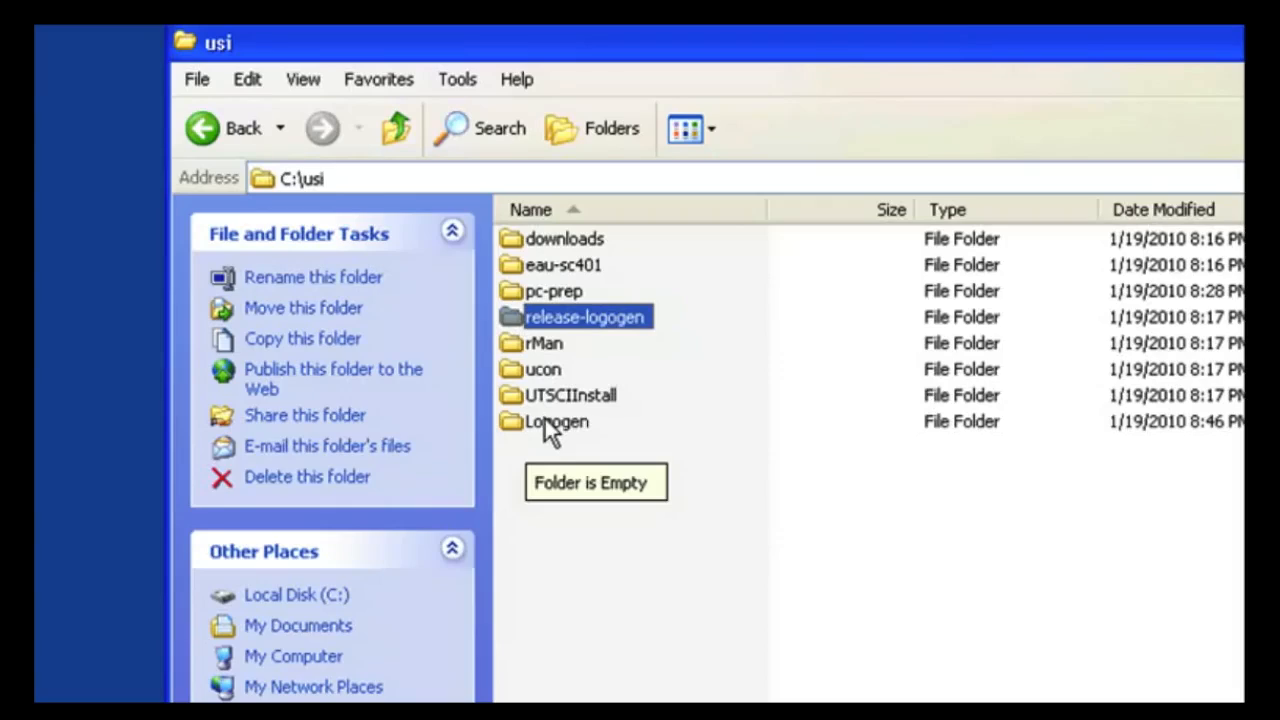
pyautogui.doubleClick(545, 420)
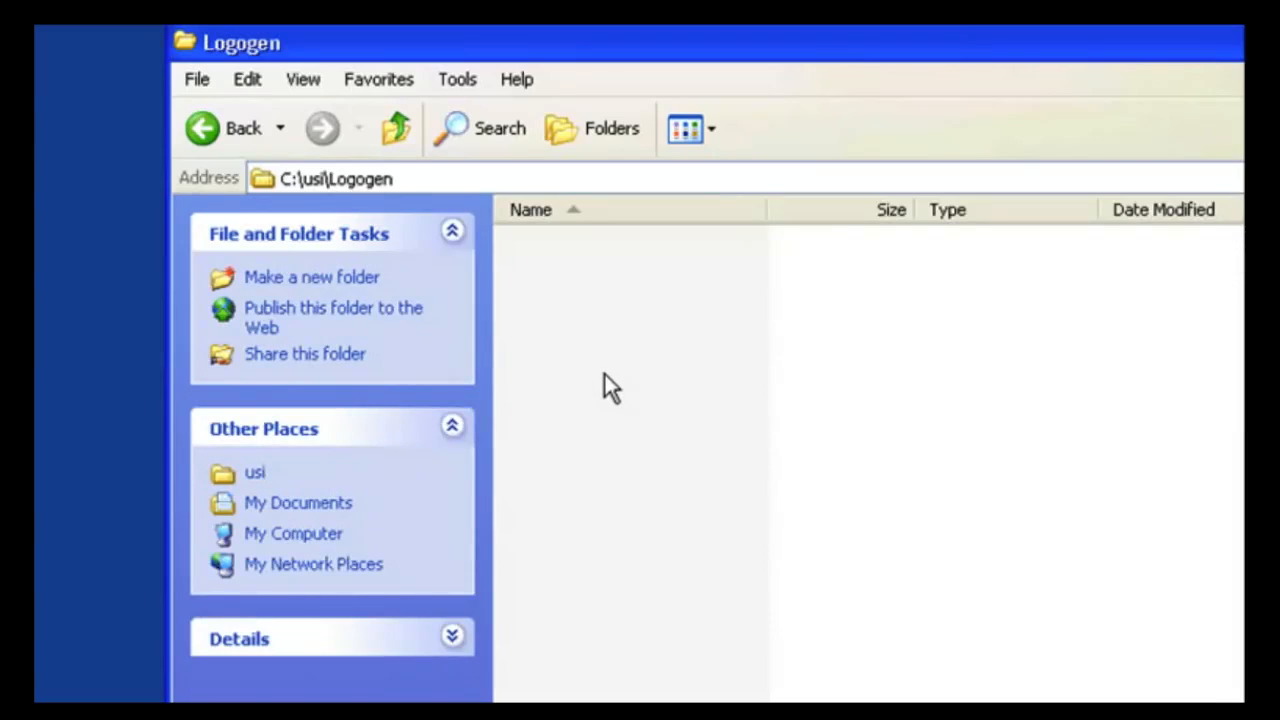
pyautogui.rightClick(683, 396)
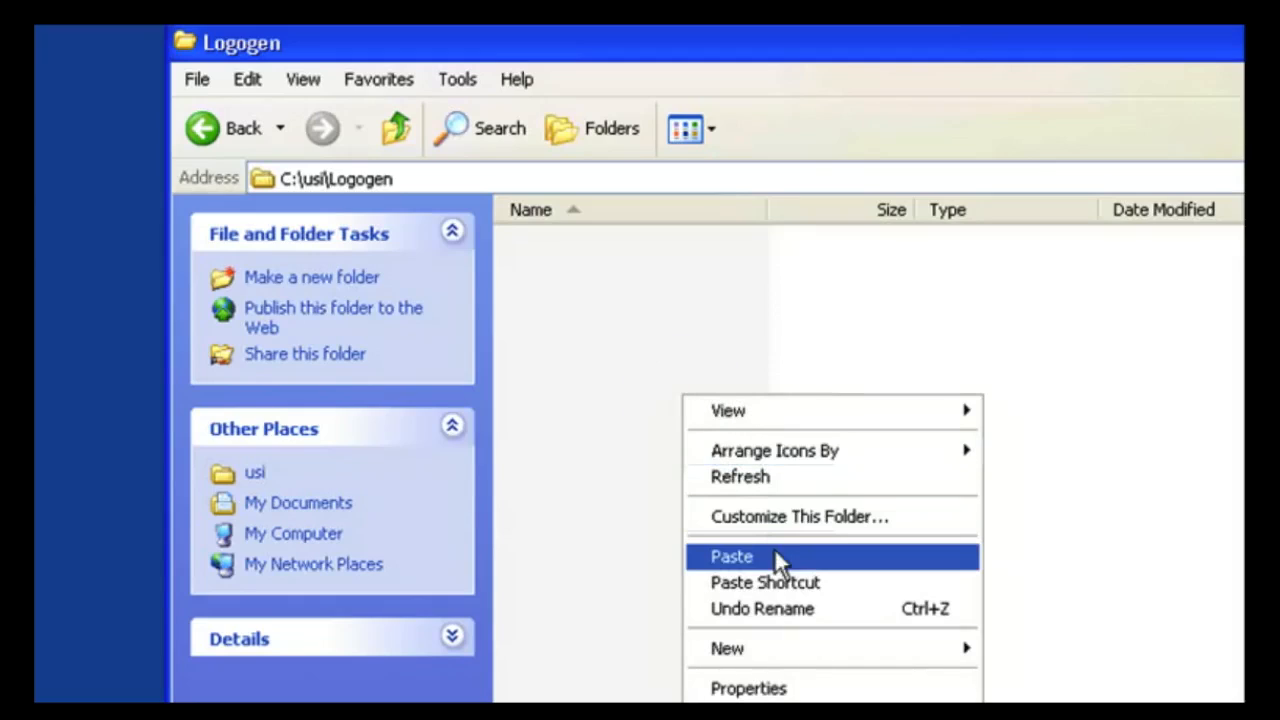
pyautogui.click(777, 558)
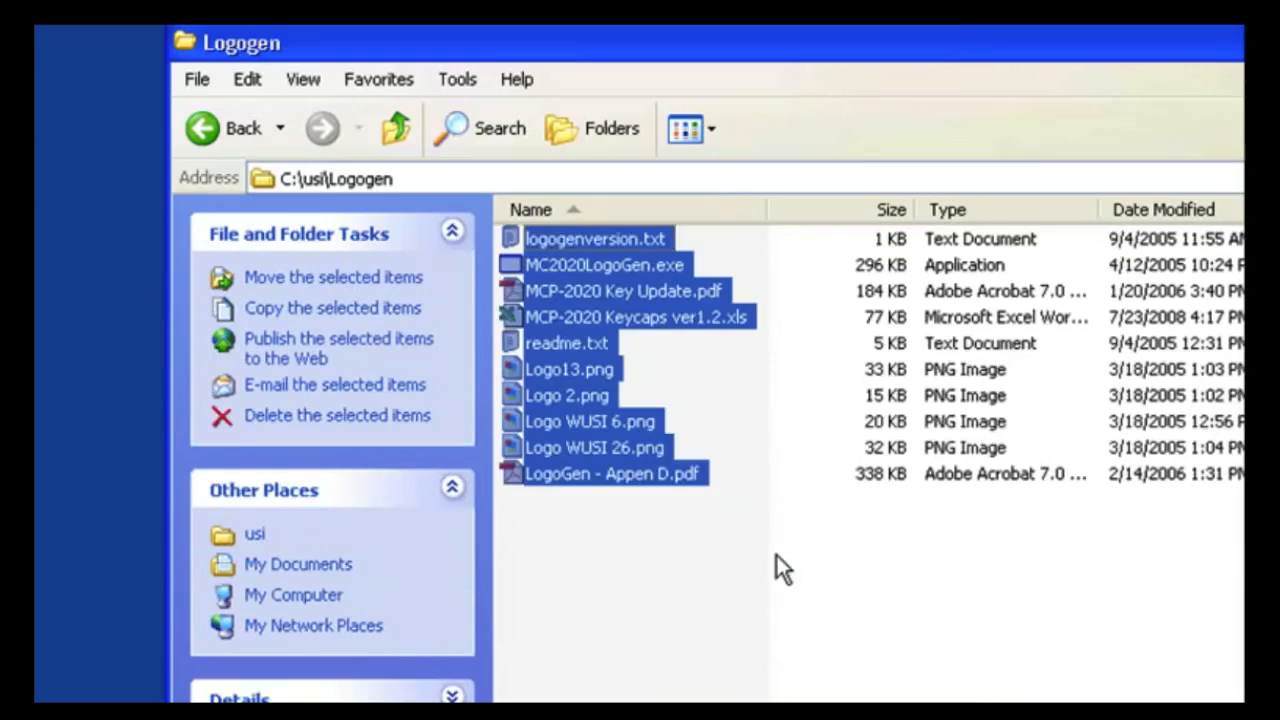
pyautogui.click(661, 610)
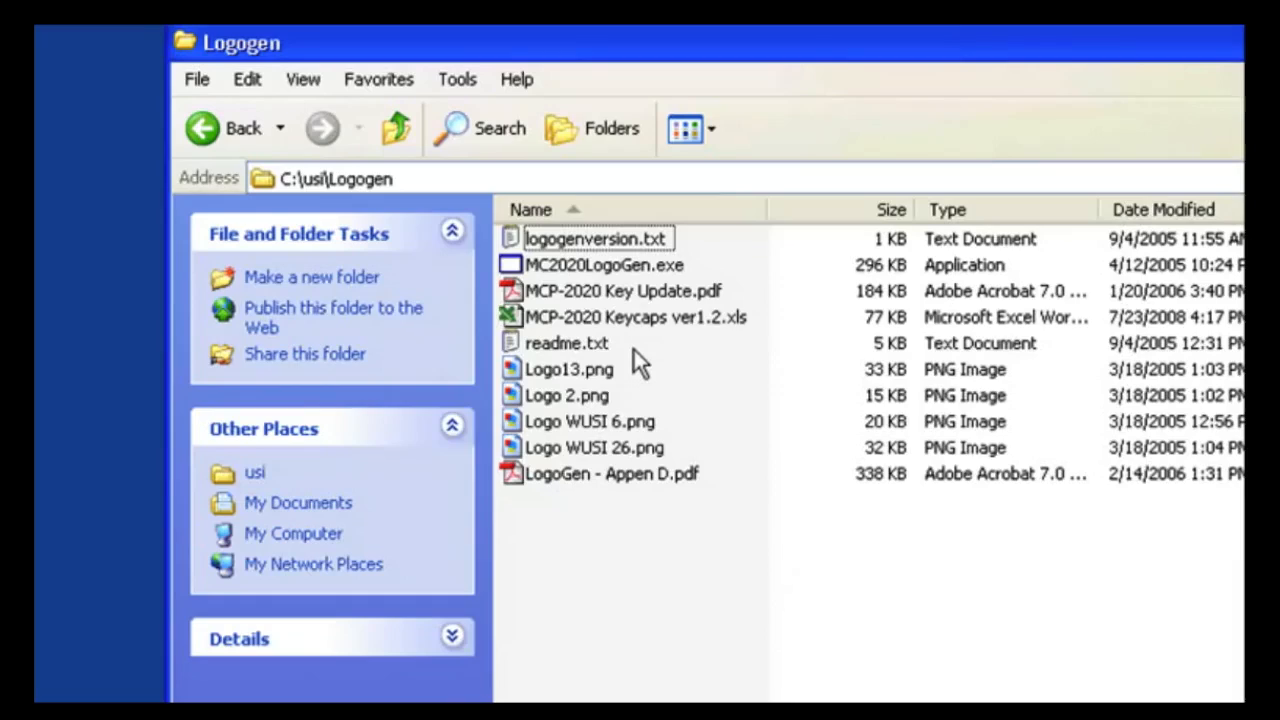
# Step: Browse the demo PNG logo files in the Logogen folder and preview Logo13.png before closing the viewer
pyautogui.moveTo(580, 379)
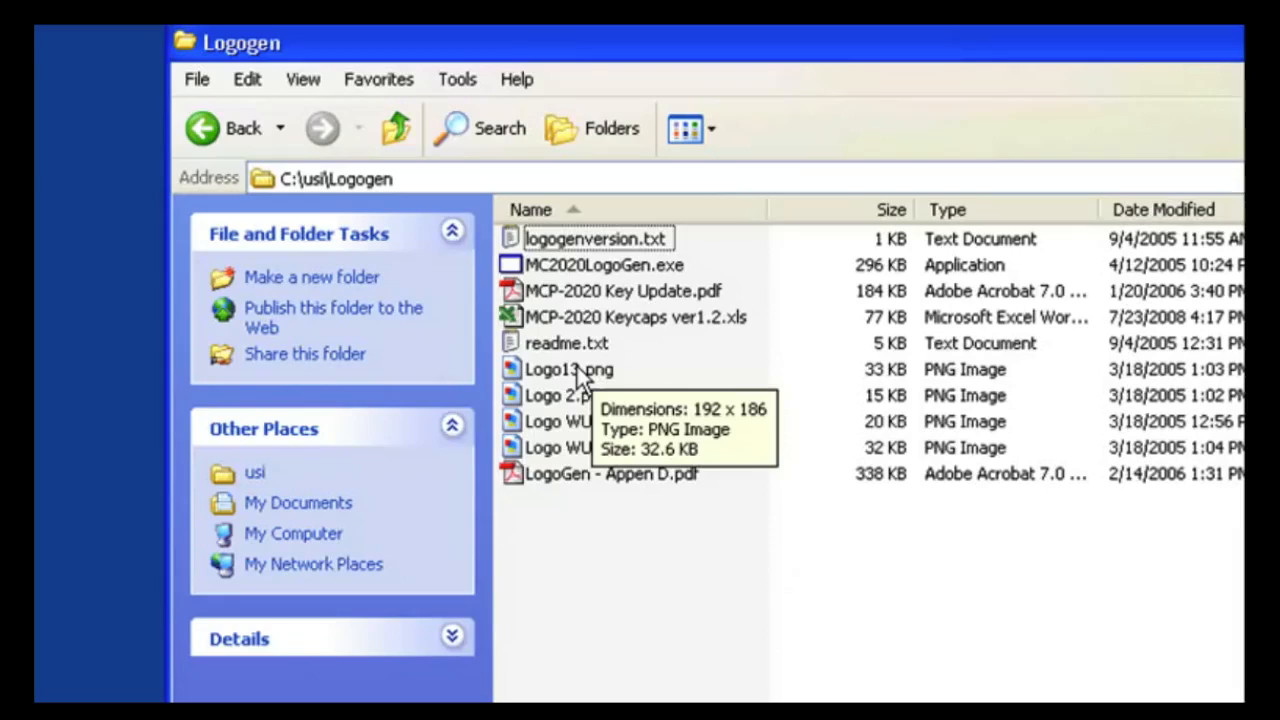
pyautogui.click(576, 372)
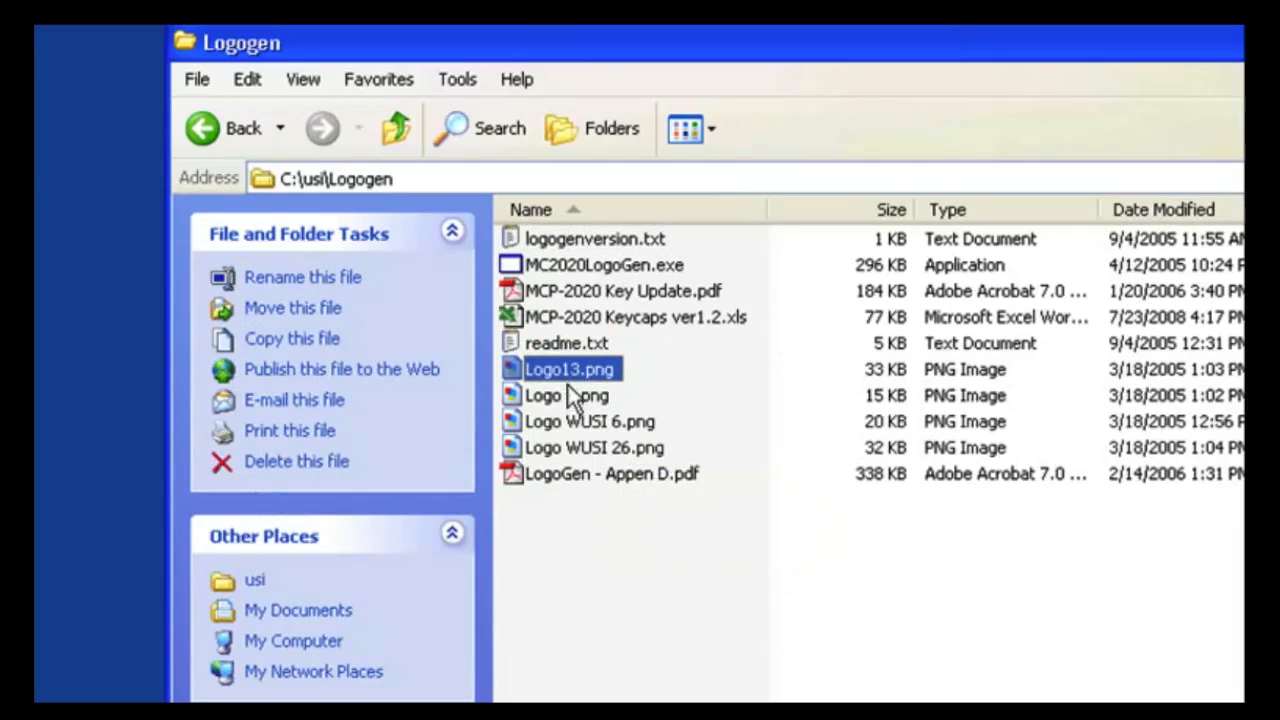
pyautogui.click(566, 394)
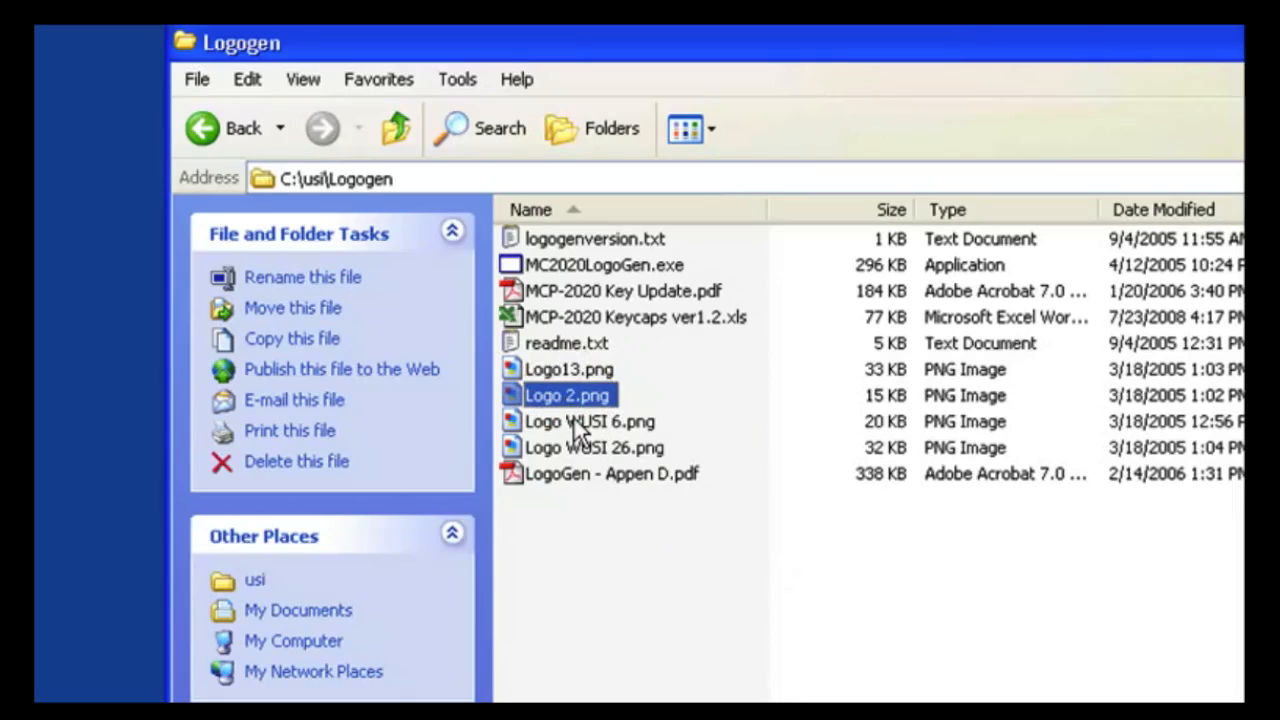
pyautogui.click(578, 425)
pyautogui.click(592, 448)
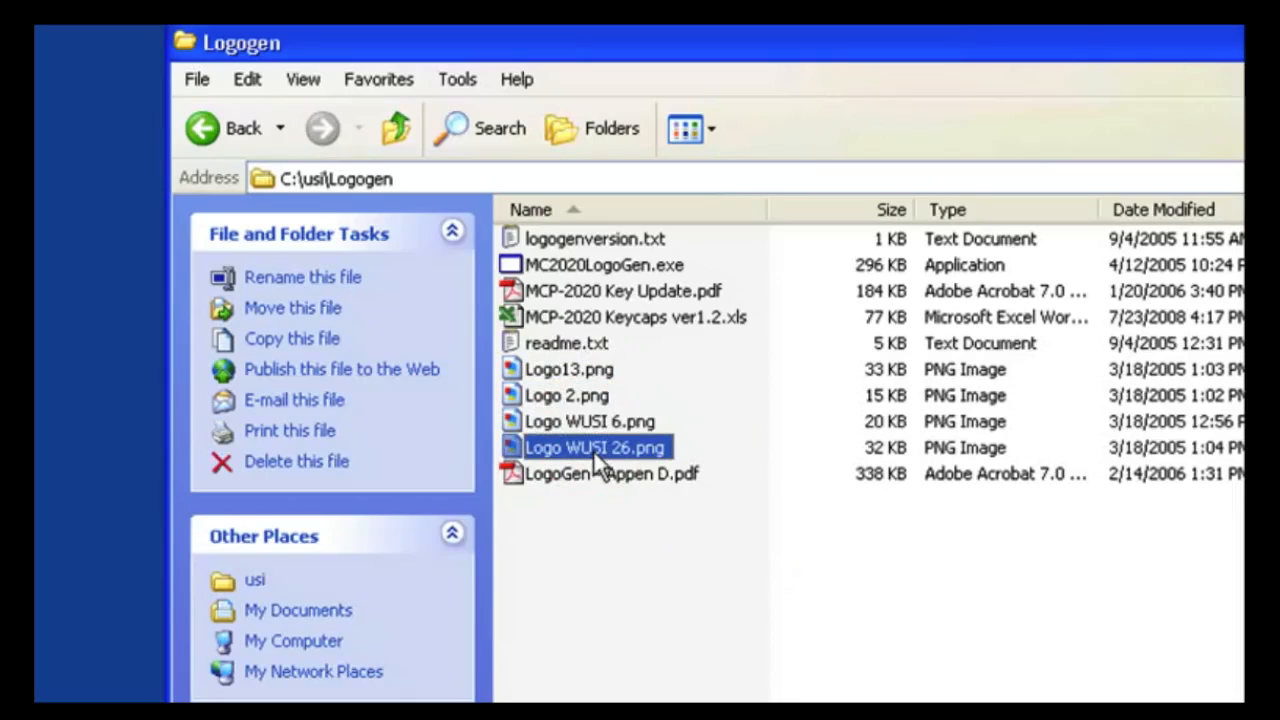
pyautogui.click(580, 422)
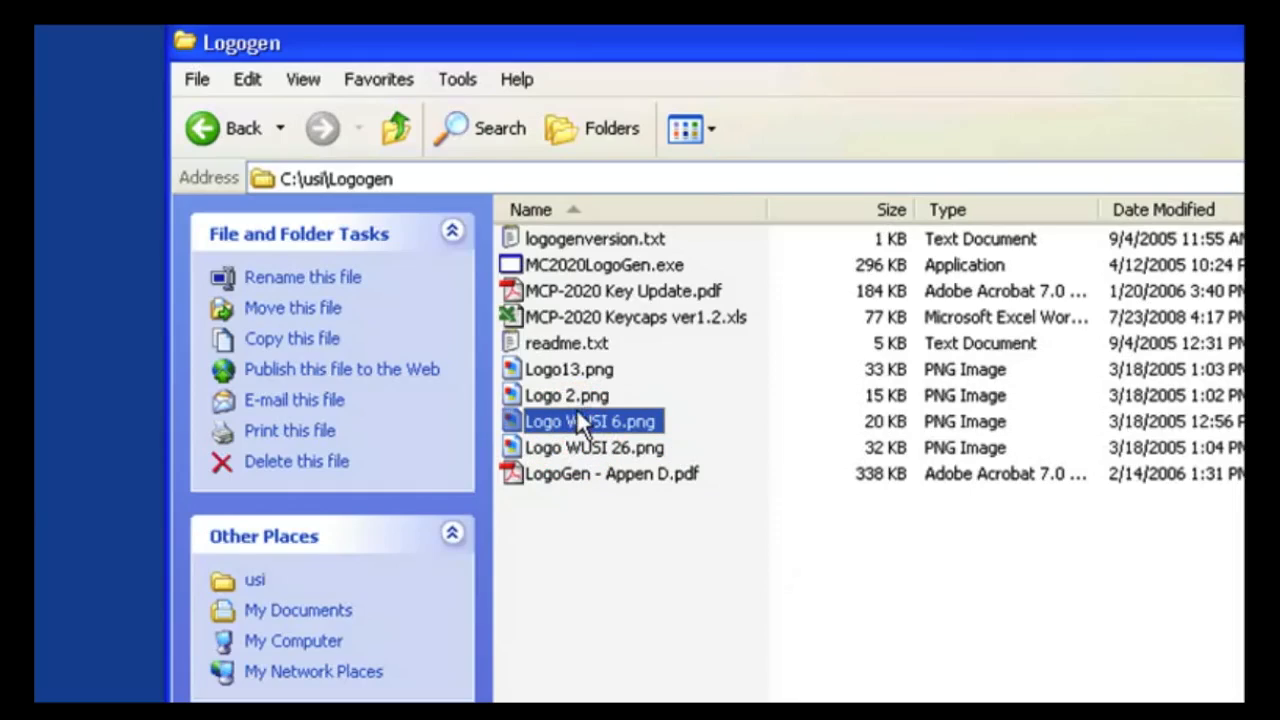
pyautogui.click(573, 395)
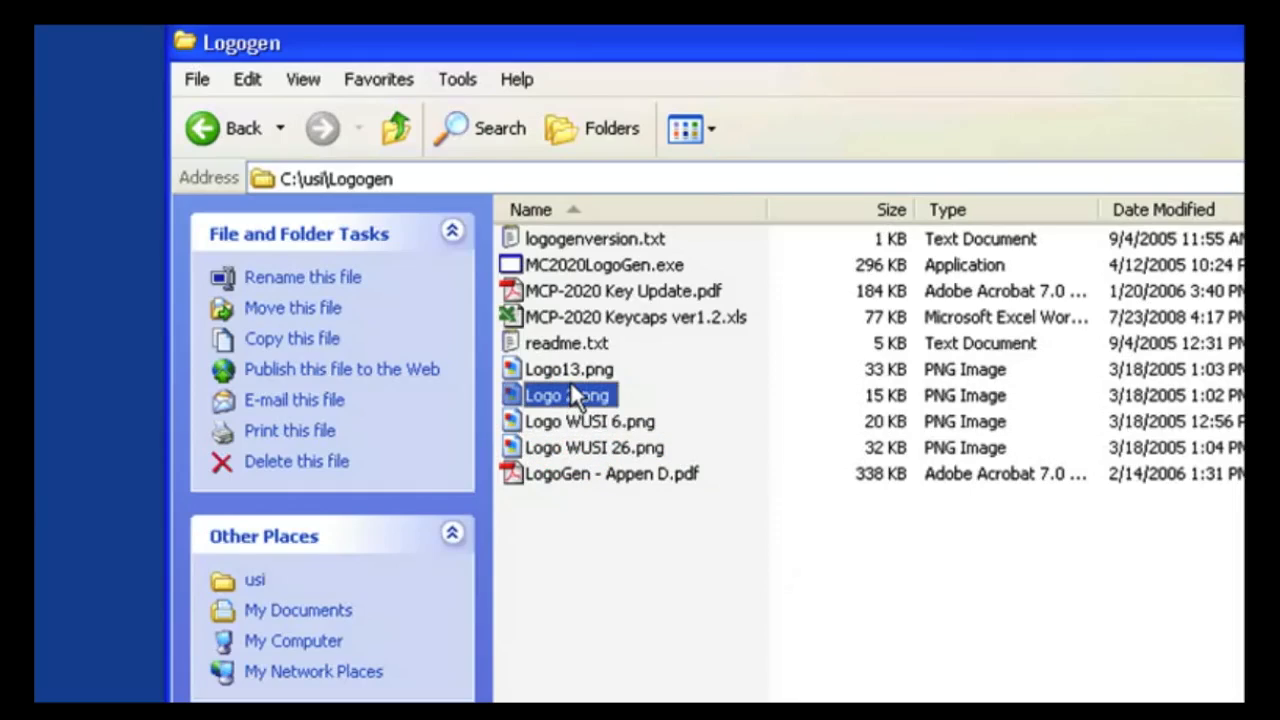
pyautogui.click(560, 370)
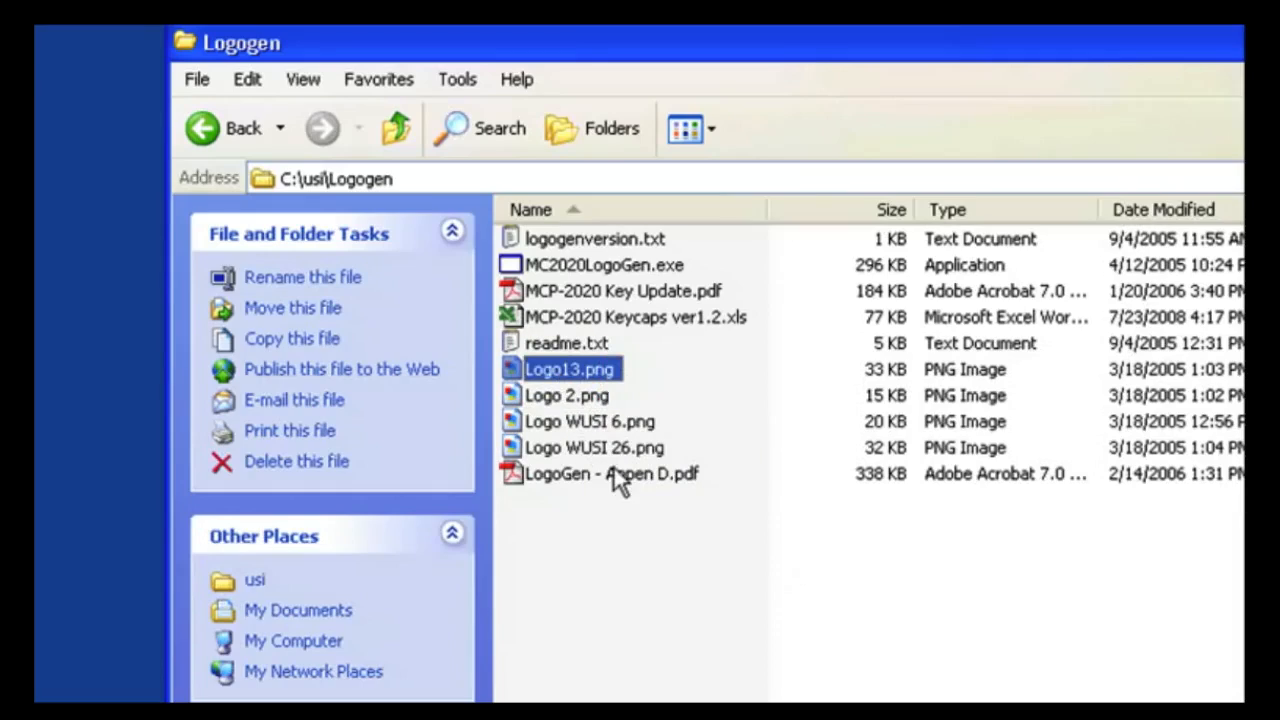
pyautogui.moveTo(624, 482)
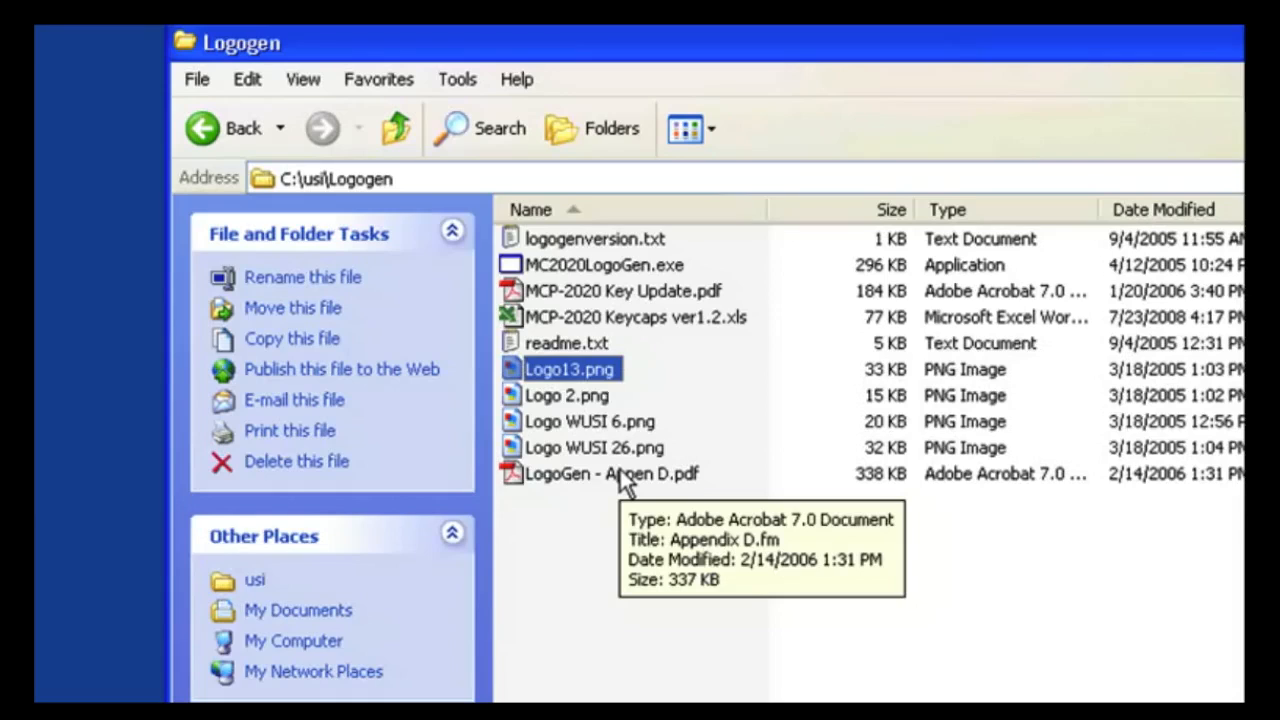
pyautogui.moveTo(534, 374)
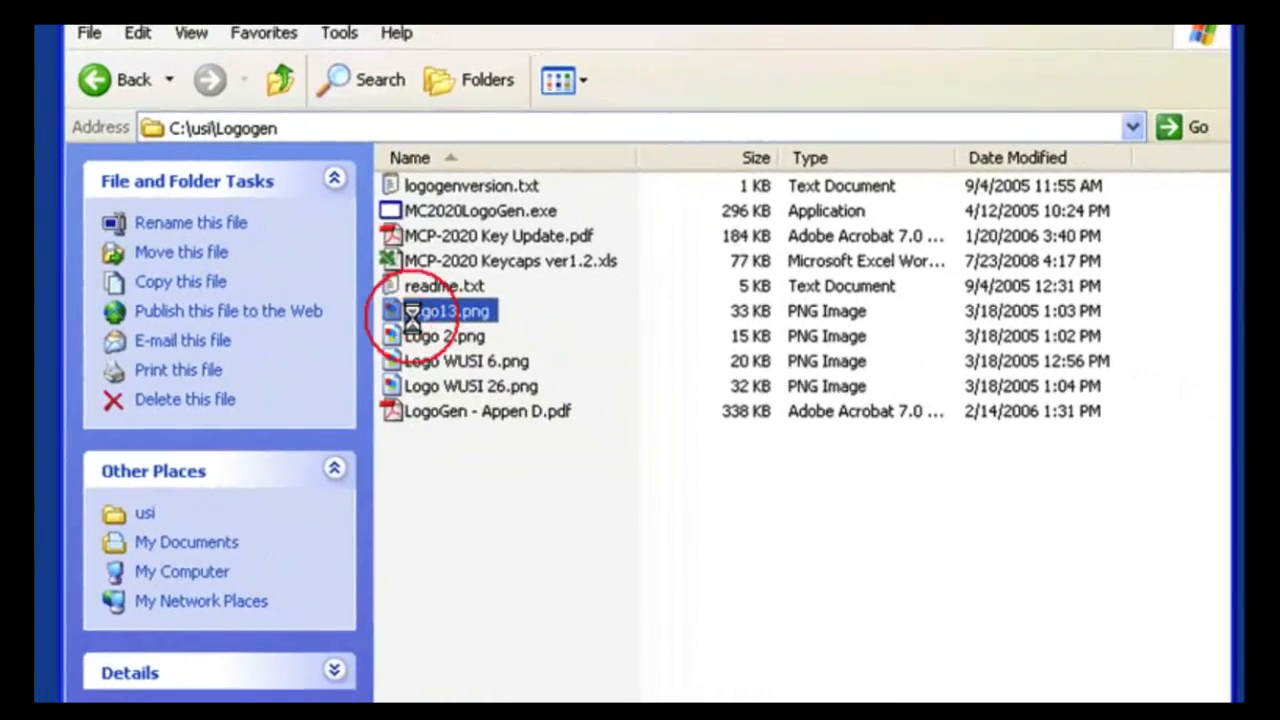
pyautogui.doubleClick(521, 345)
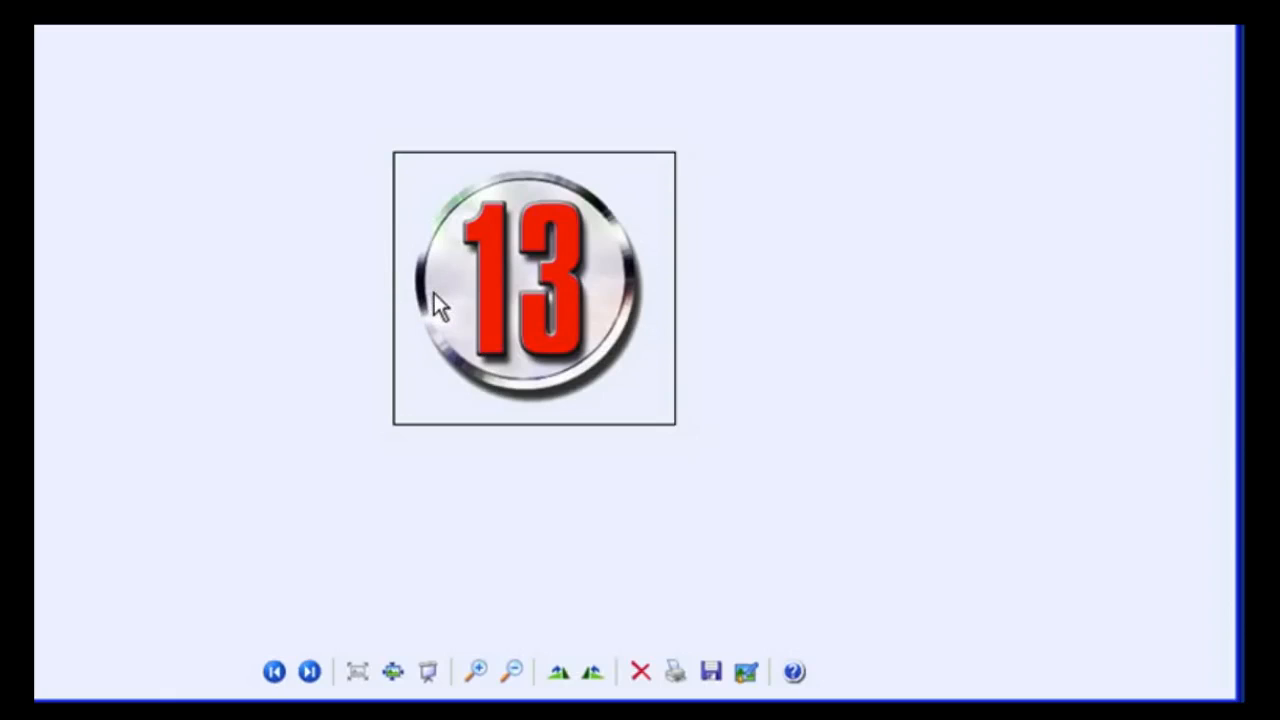
pyautogui.click(1217, 8)
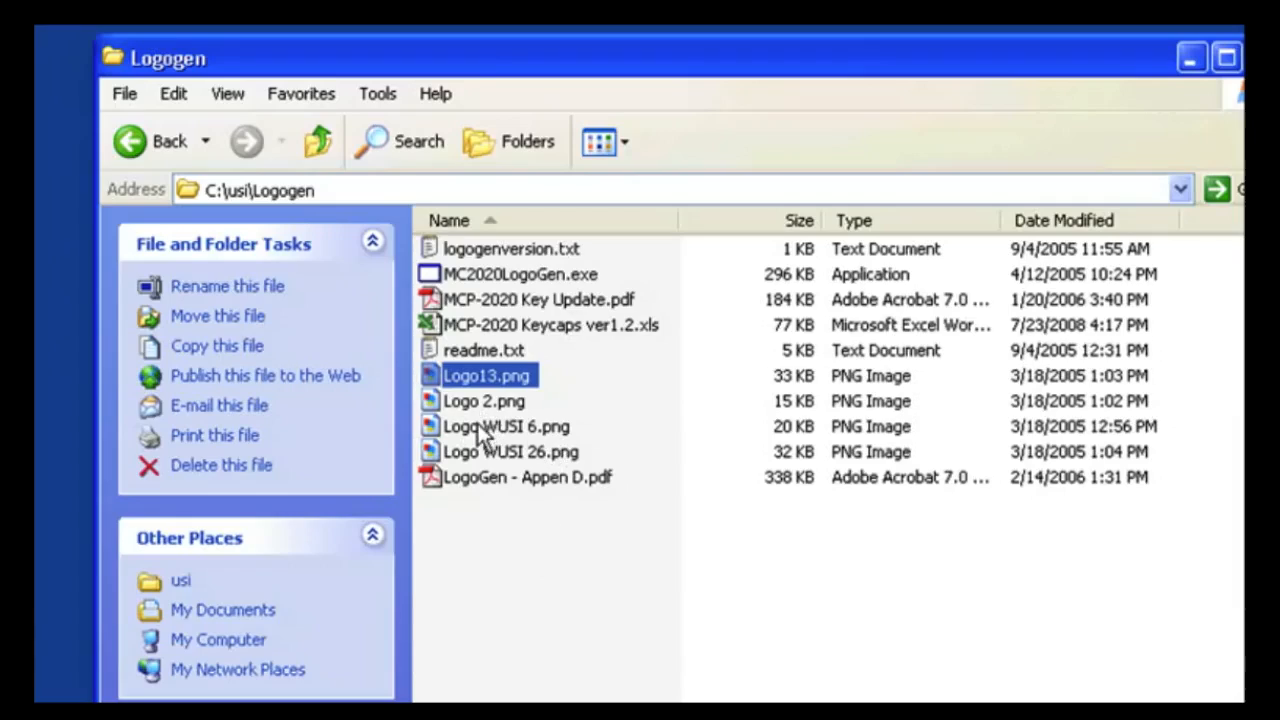
# Step: Create a shortcut to MC2020LogoGen.exe inside the Utah Shortcuts folder on the desktop
pyautogui.moveTo(482, 458)
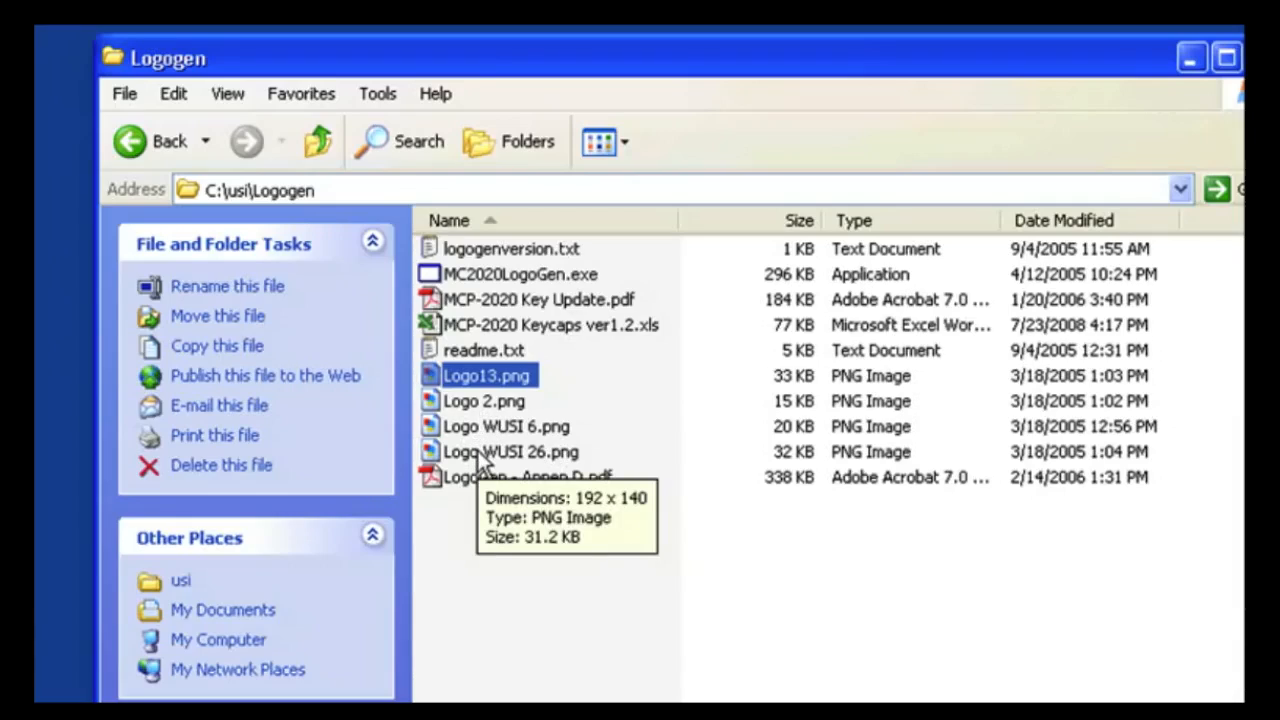
pyautogui.moveTo(535, 462)
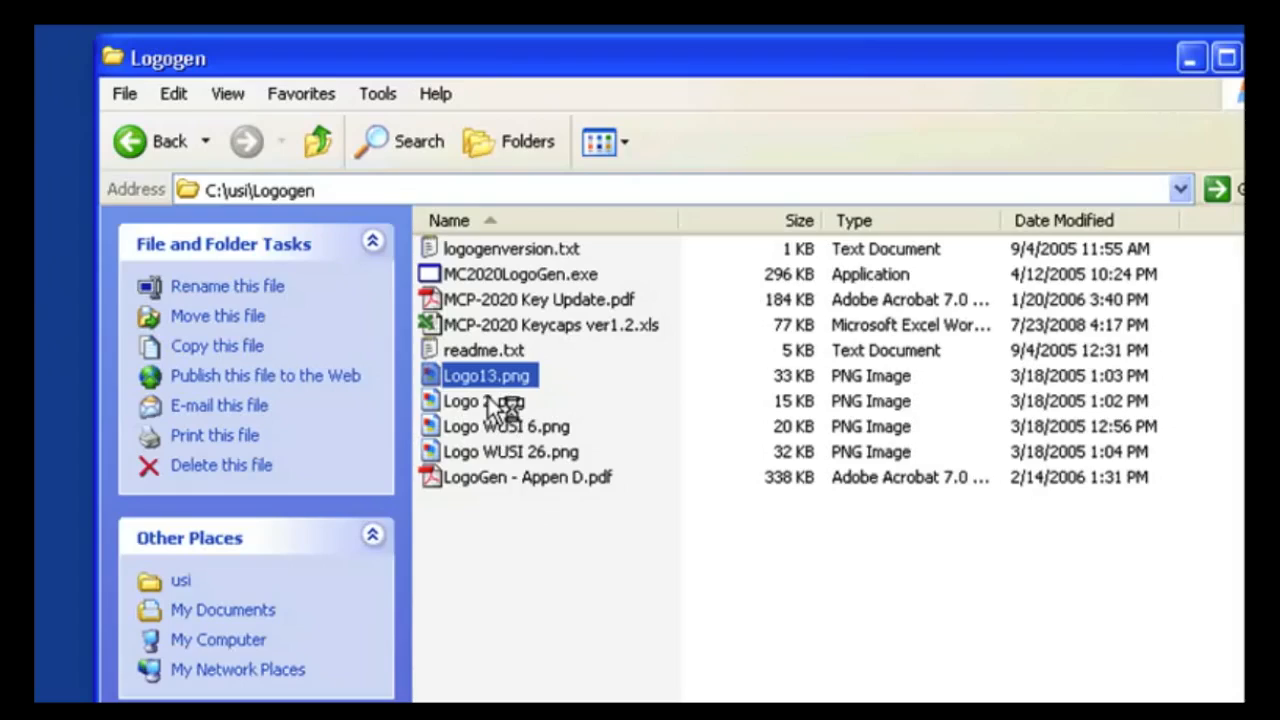
pyautogui.click(482, 277)
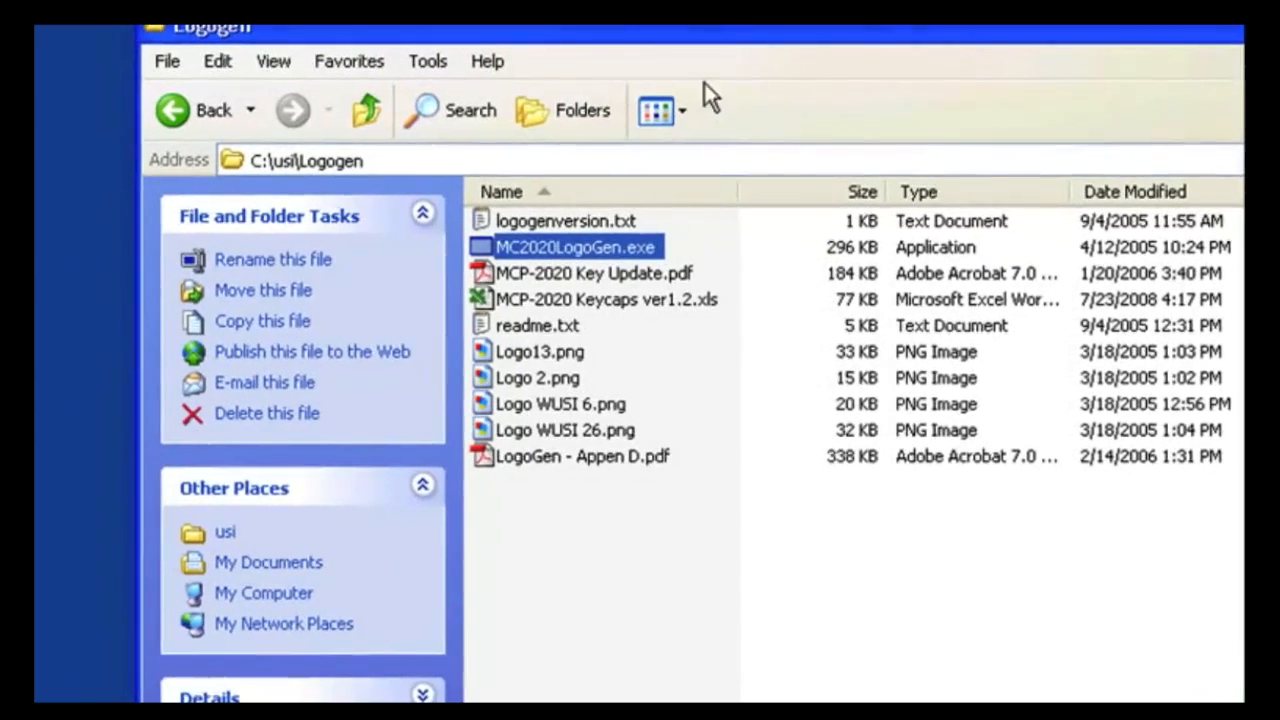
pyautogui.moveTo(683, 32); pyautogui.dragTo(1082, 48)
pyautogui.moveTo(485, 398); pyautogui.dragTo(196, 362)
pyautogui.moveTo(1185, 40); pyautogui.dragTo(1085, 32)
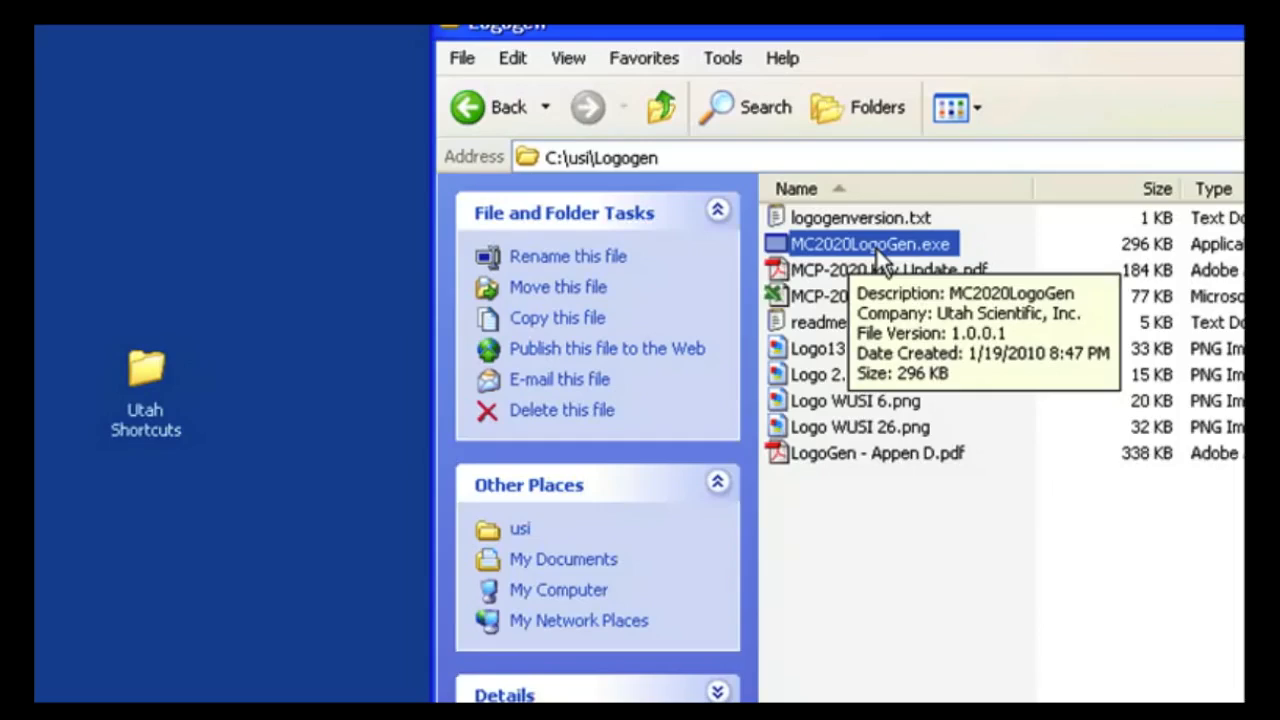
pyautogui.moveTo(877, 249); pyautogui.dragTo(146, 404)
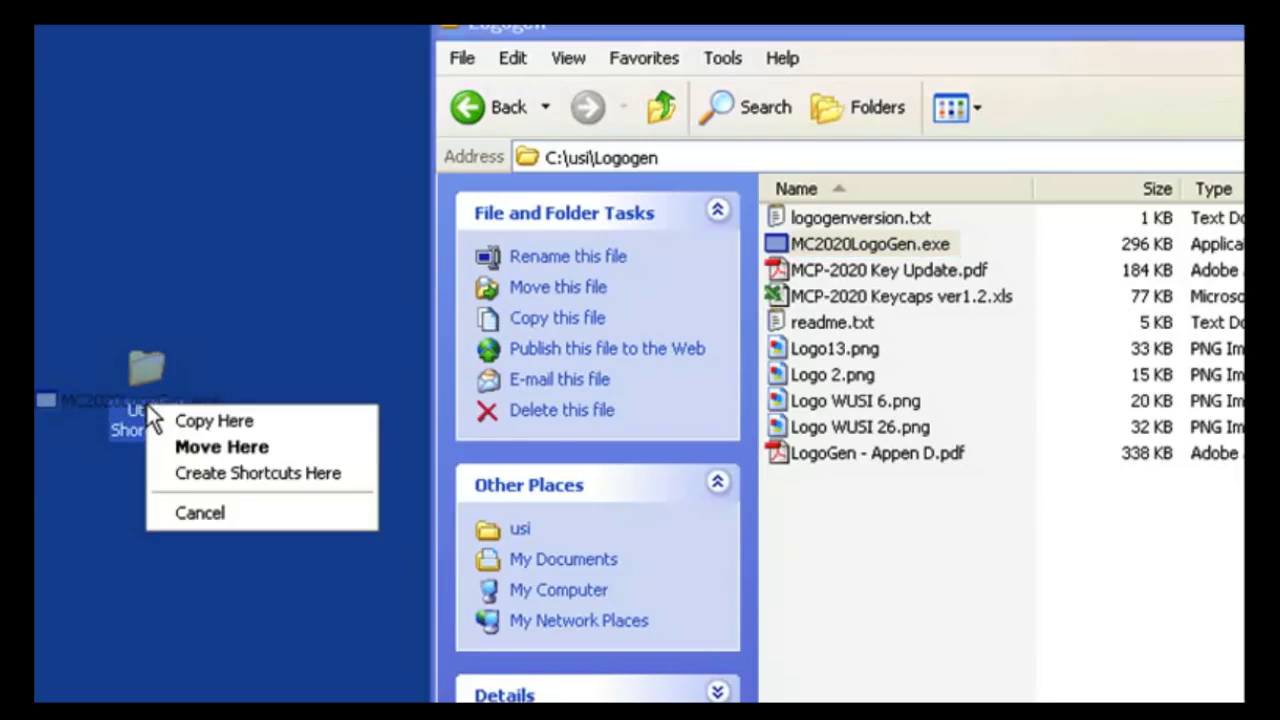
pyautogui.click(224, 486)
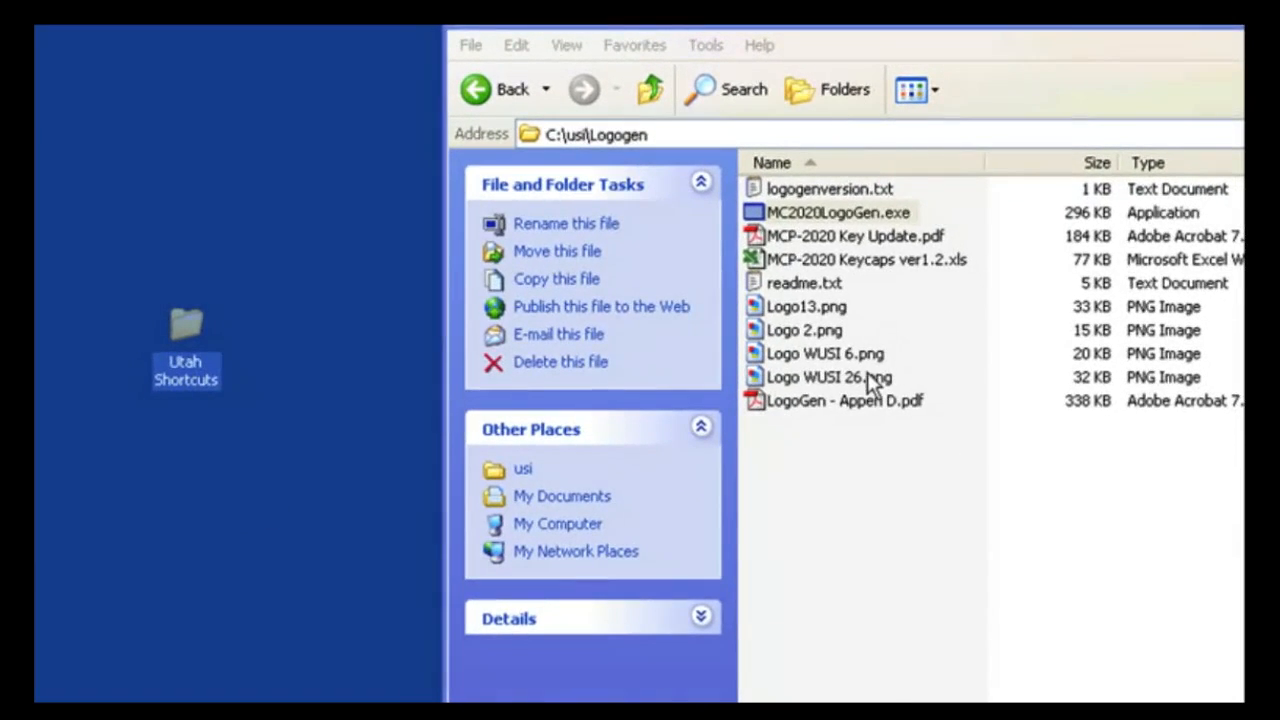
# Step: Open readme.txt to read the installation instructions, then close it
pyautogui.click(812, 288)
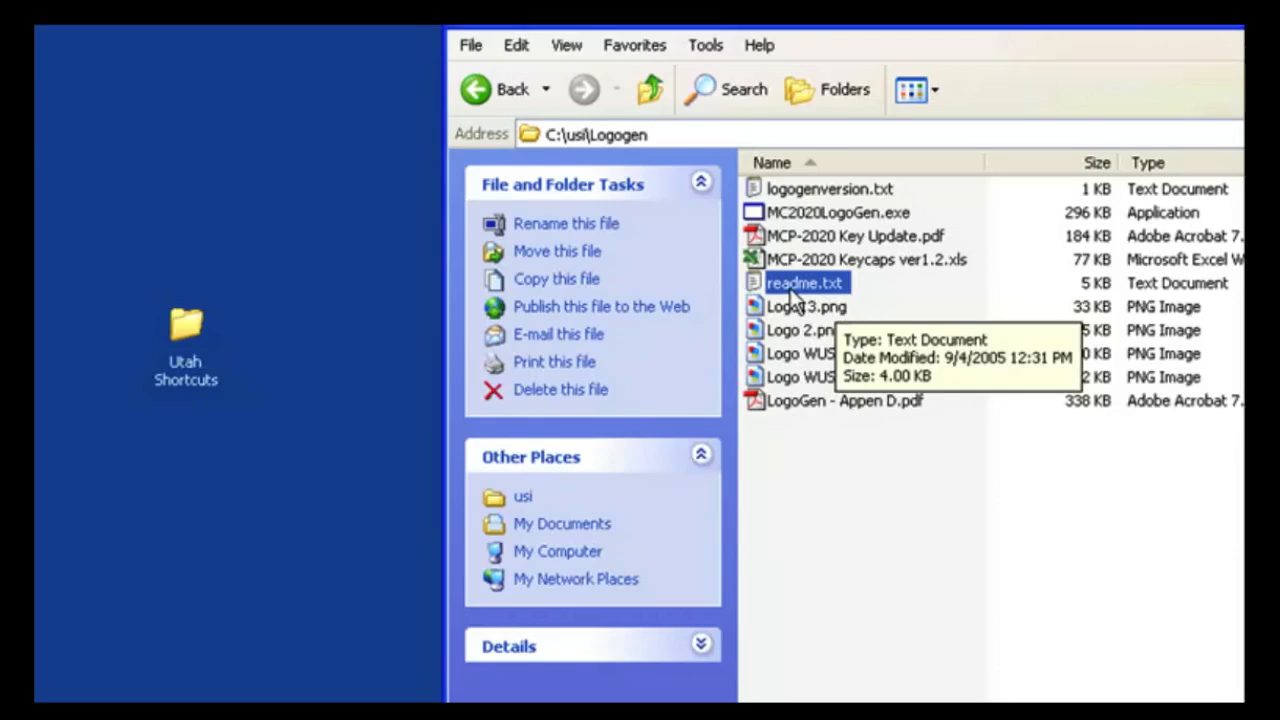
pyautogui.doubleClick(800, 288)
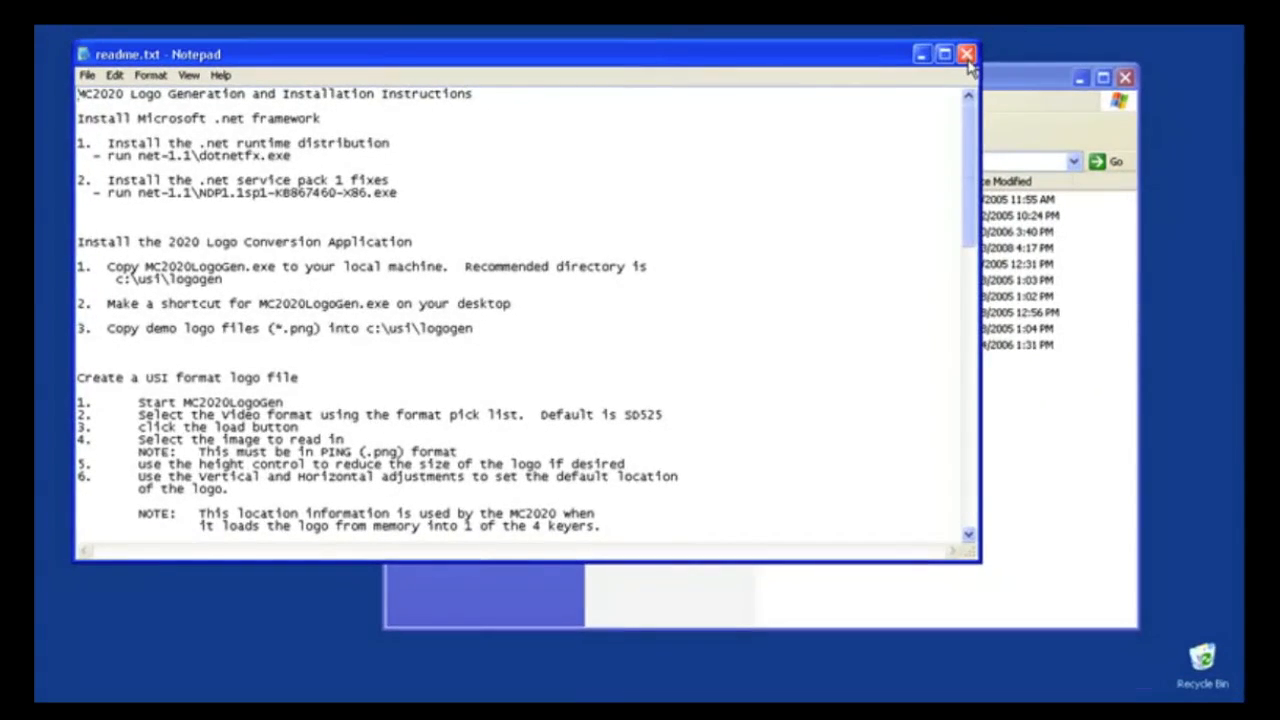
pyautogui.click(966, 54)
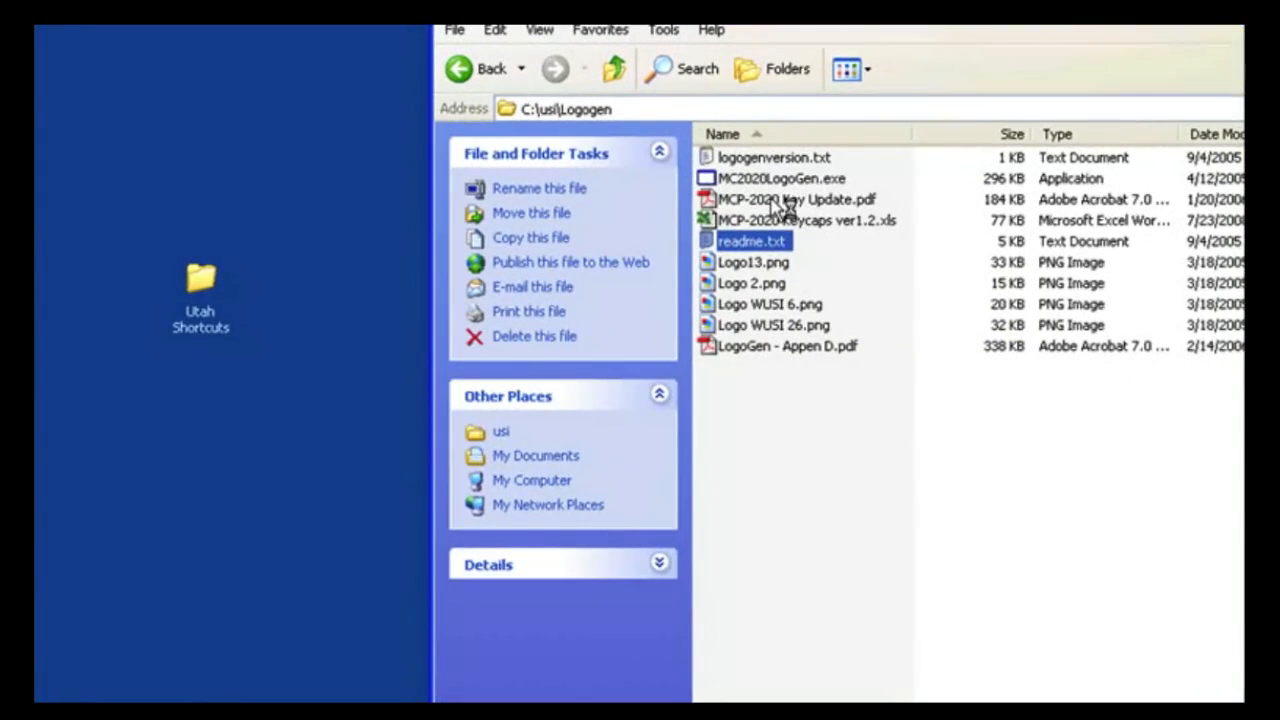
# Step: Open the MCP-2020 Keycaps ver1.2.xls spreadsheet, accepting the default user name, then close Excel
pyautogui.click(770, 200)
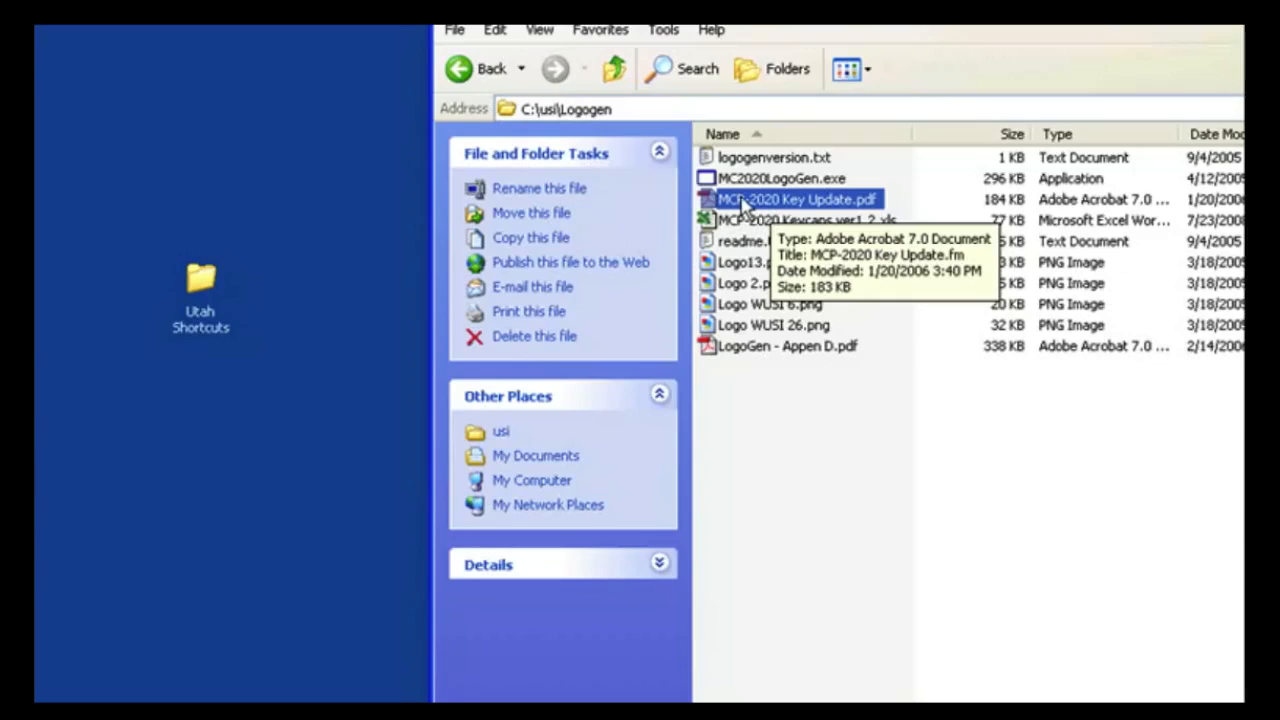
pyautogui.click(745, 350)
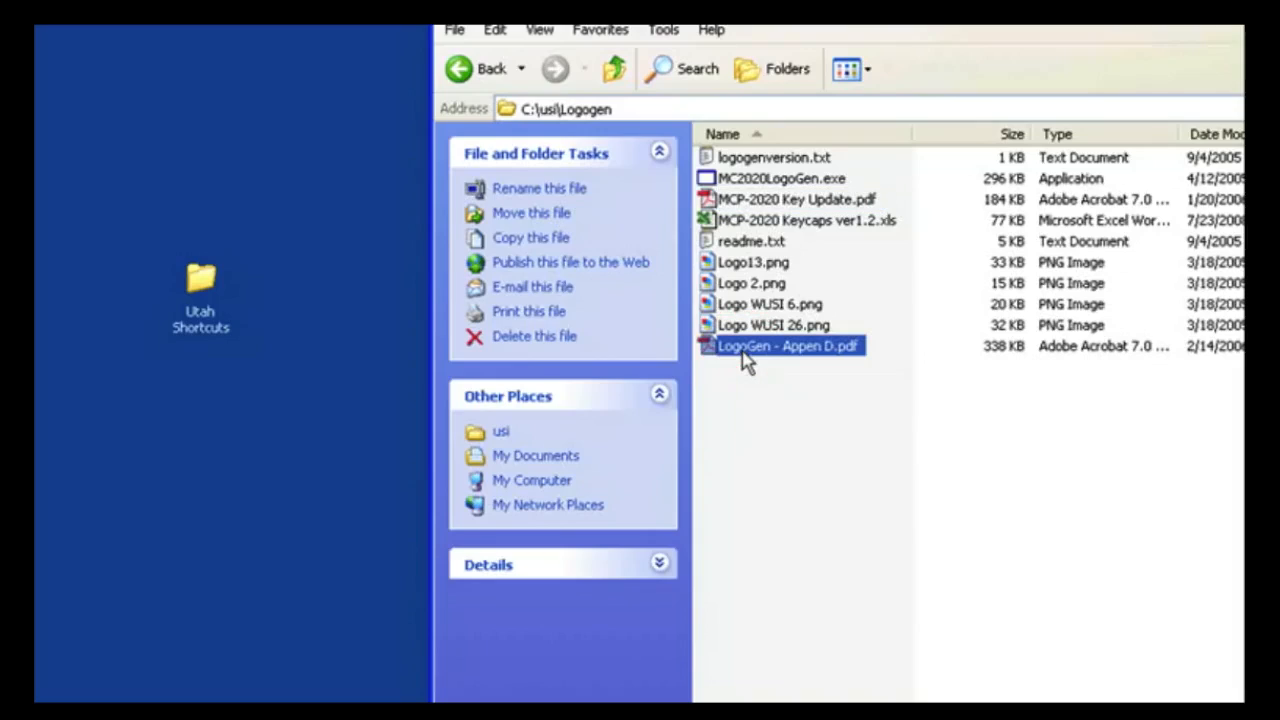
pyautogui.moveTo(766, 352)
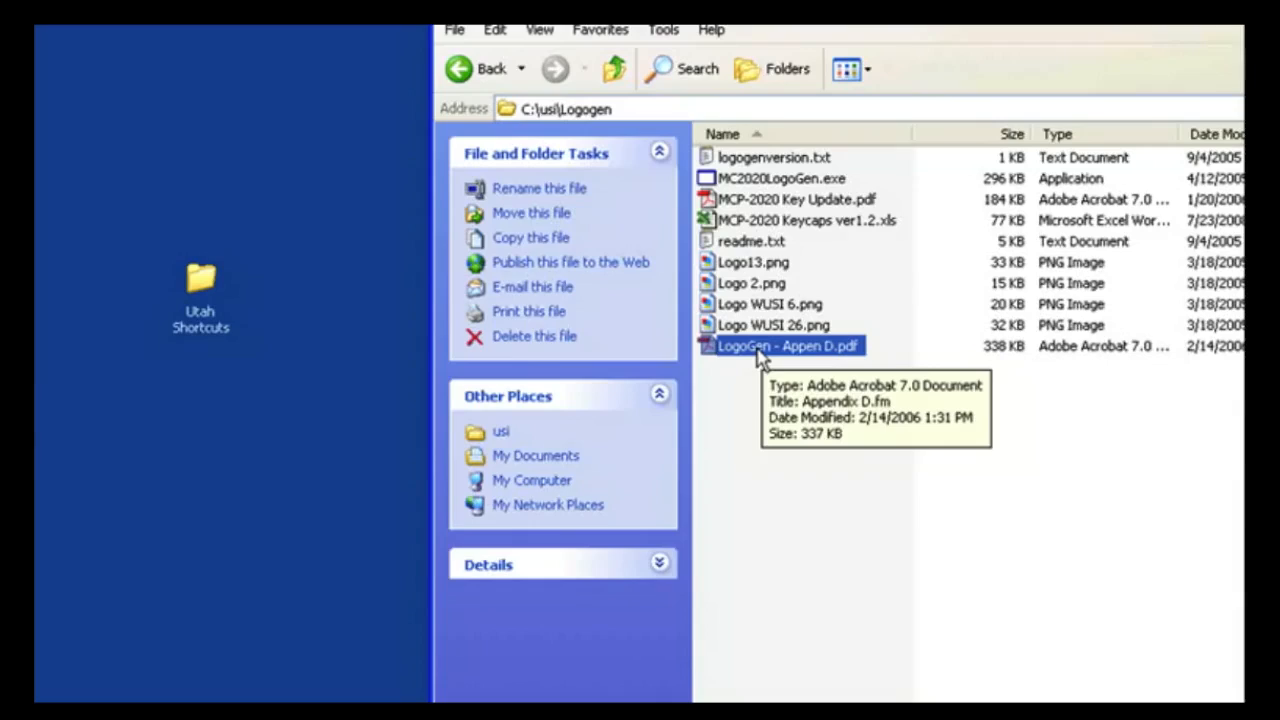
pyautogui.click(741, 160)
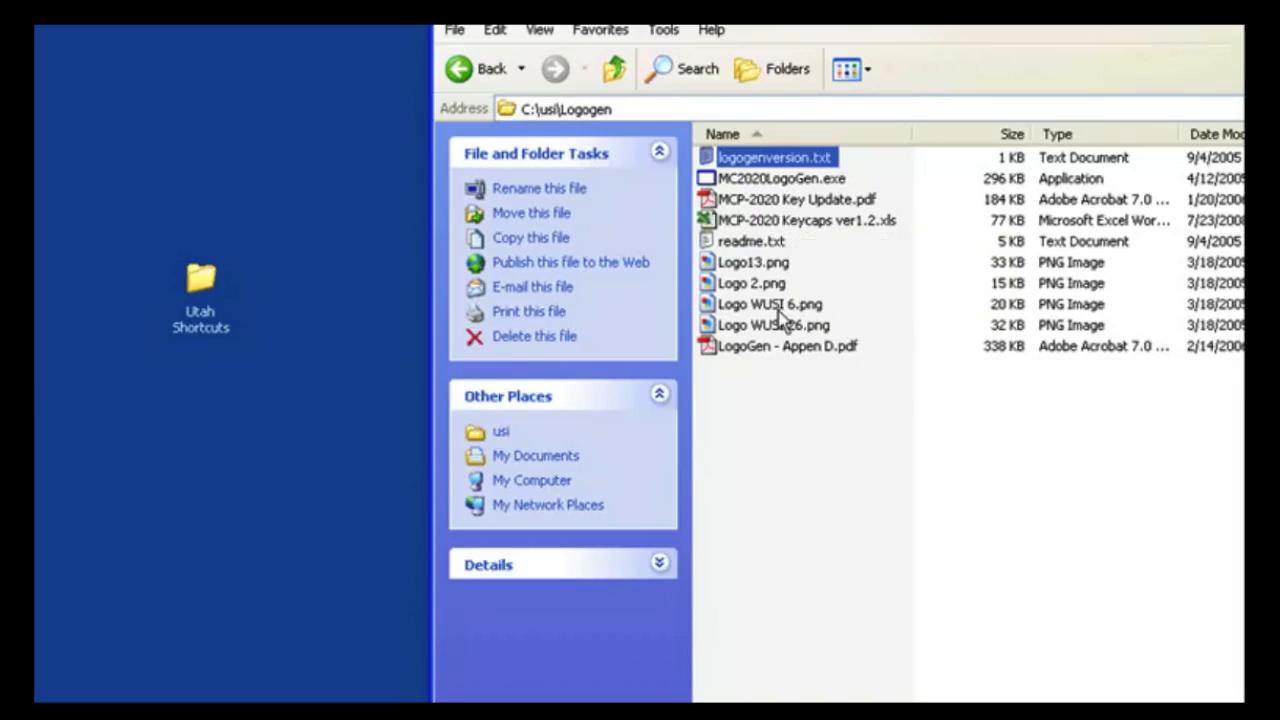
pyautogui.click(758, 222)
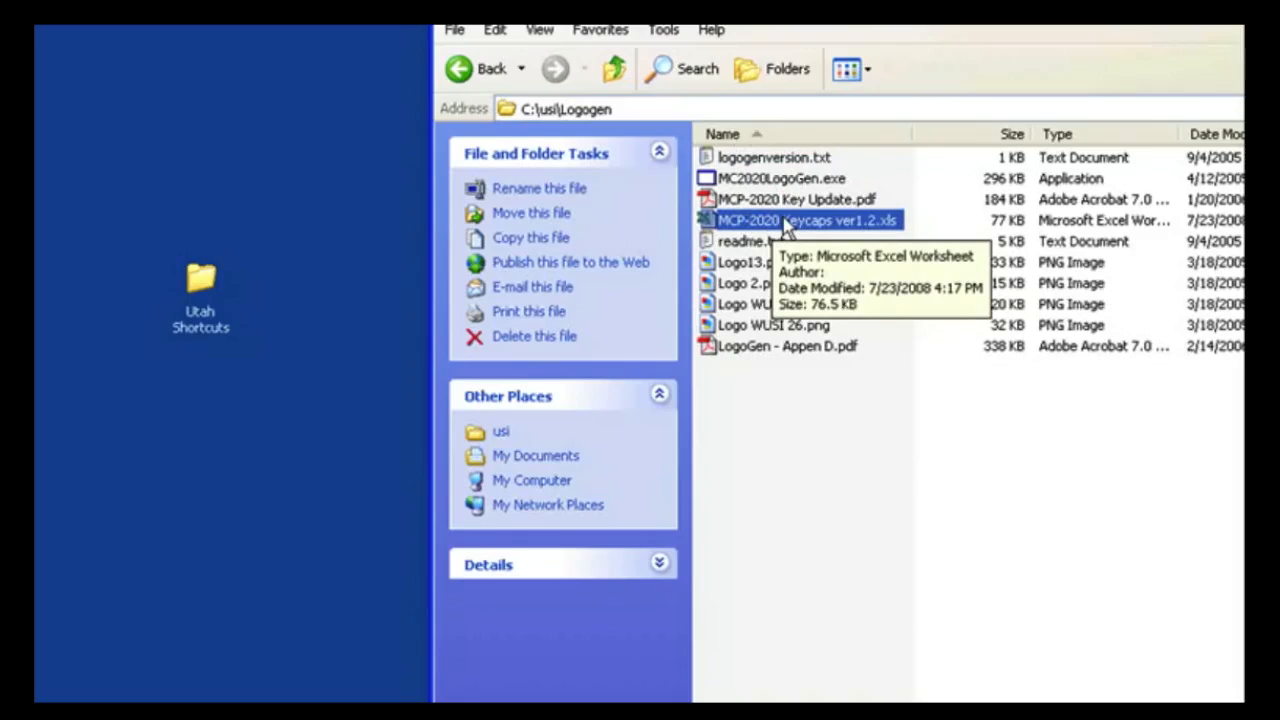
pyautogui.doubleClick(785, 222)
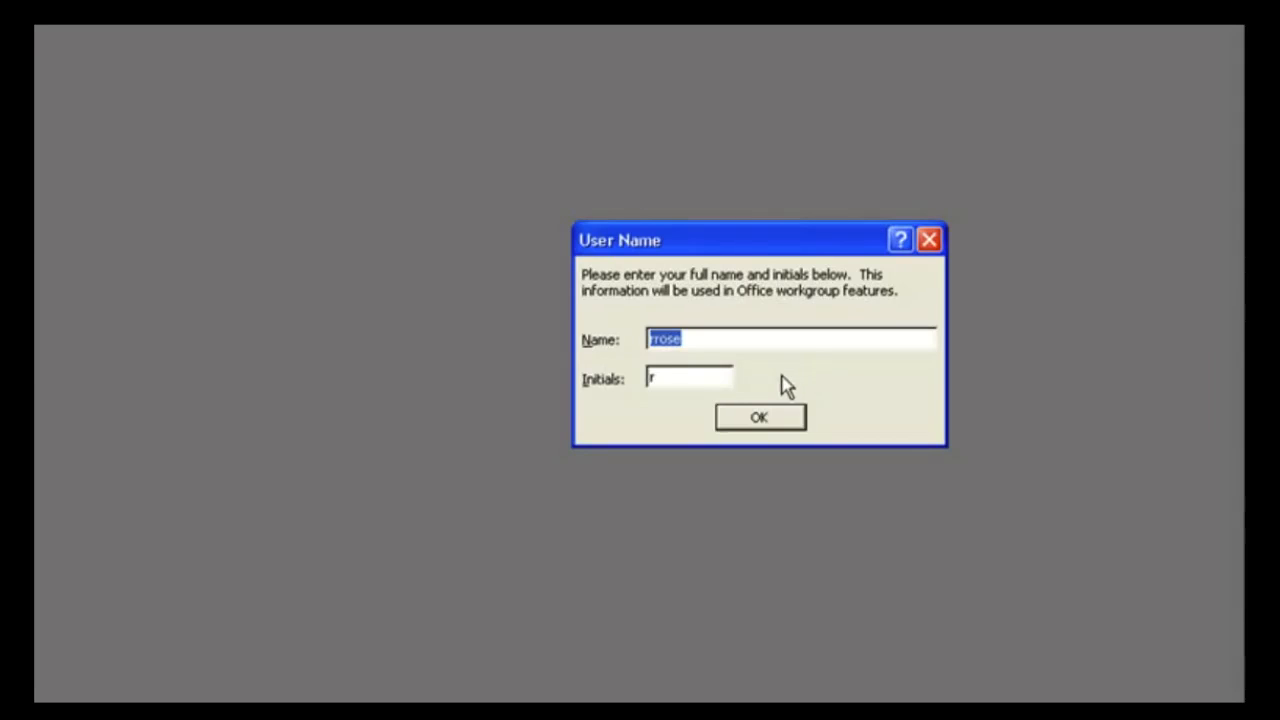
pyautogui.click(776, 420)
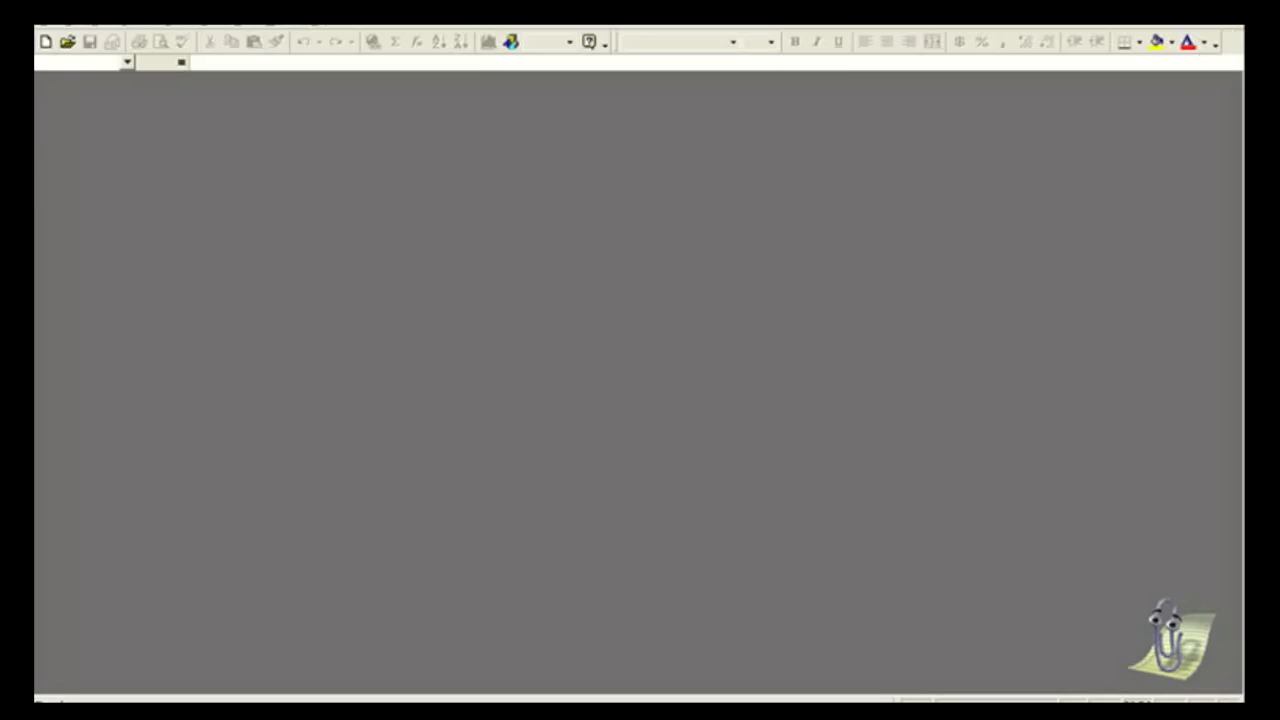
pyautogui.hotkey('alt', 'F4')
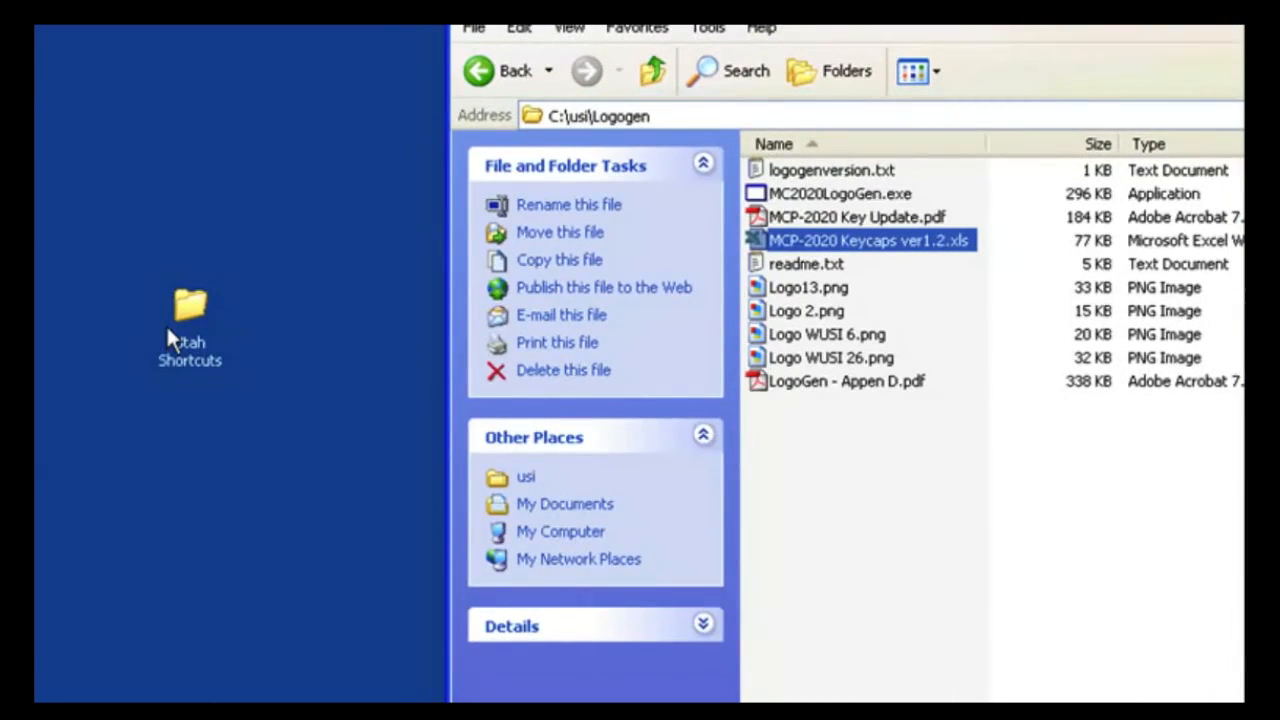
# Step: Open the Utah Shortcuts folder and launch the MC2020 Logo Generator through its new shortcut
pyautogui.doubleClick(178, 318)
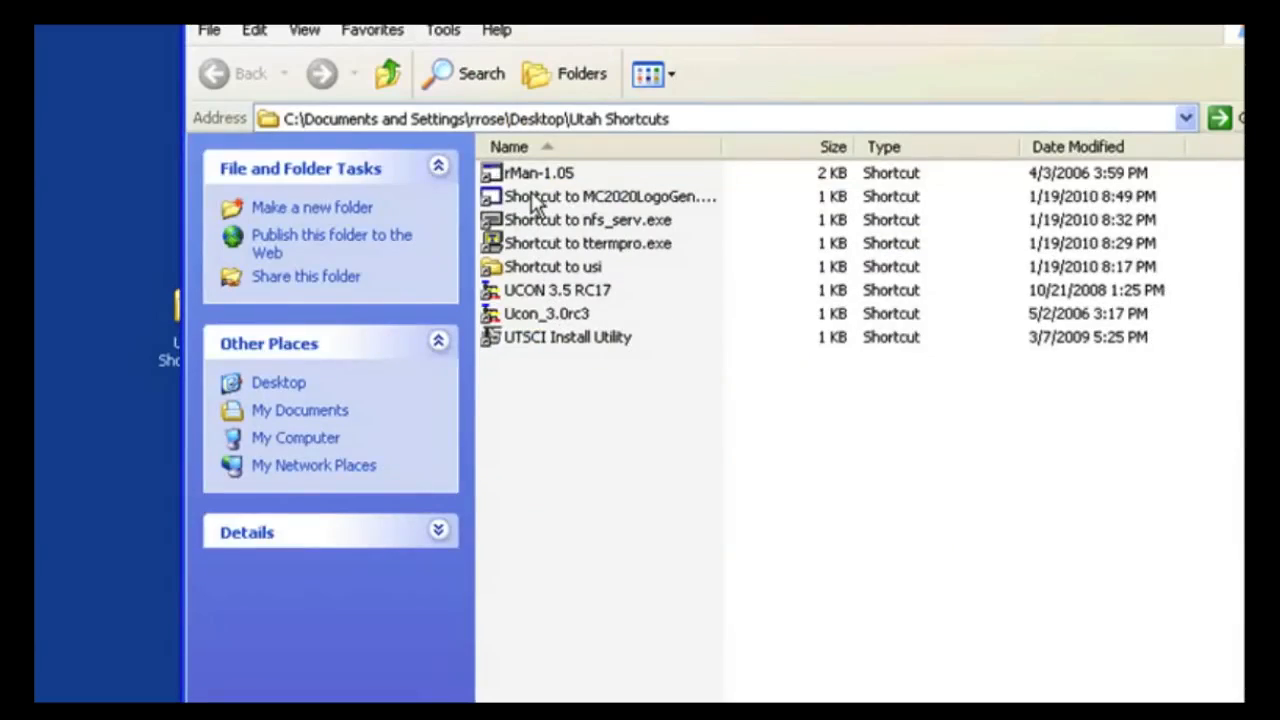
pyautogui.moveTo(725, 145); pyautogui.dragTo(820, 149)
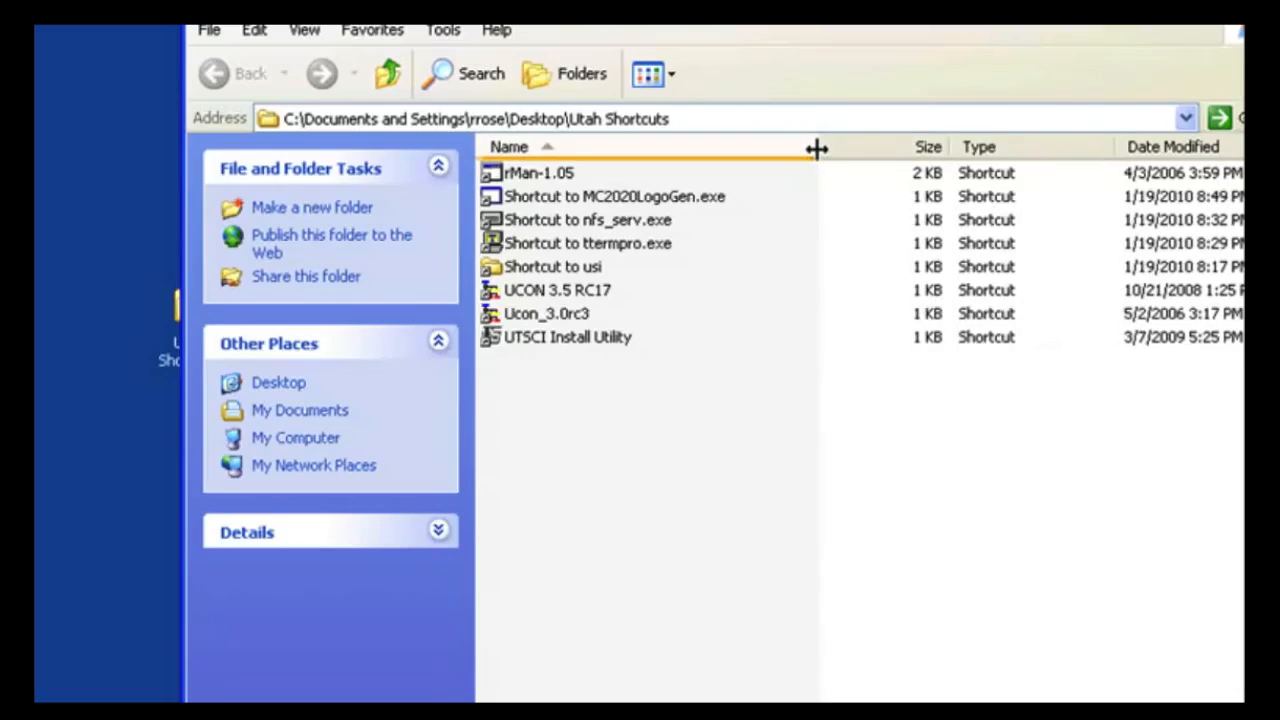
pyautogui.doubleClick(618, 197)
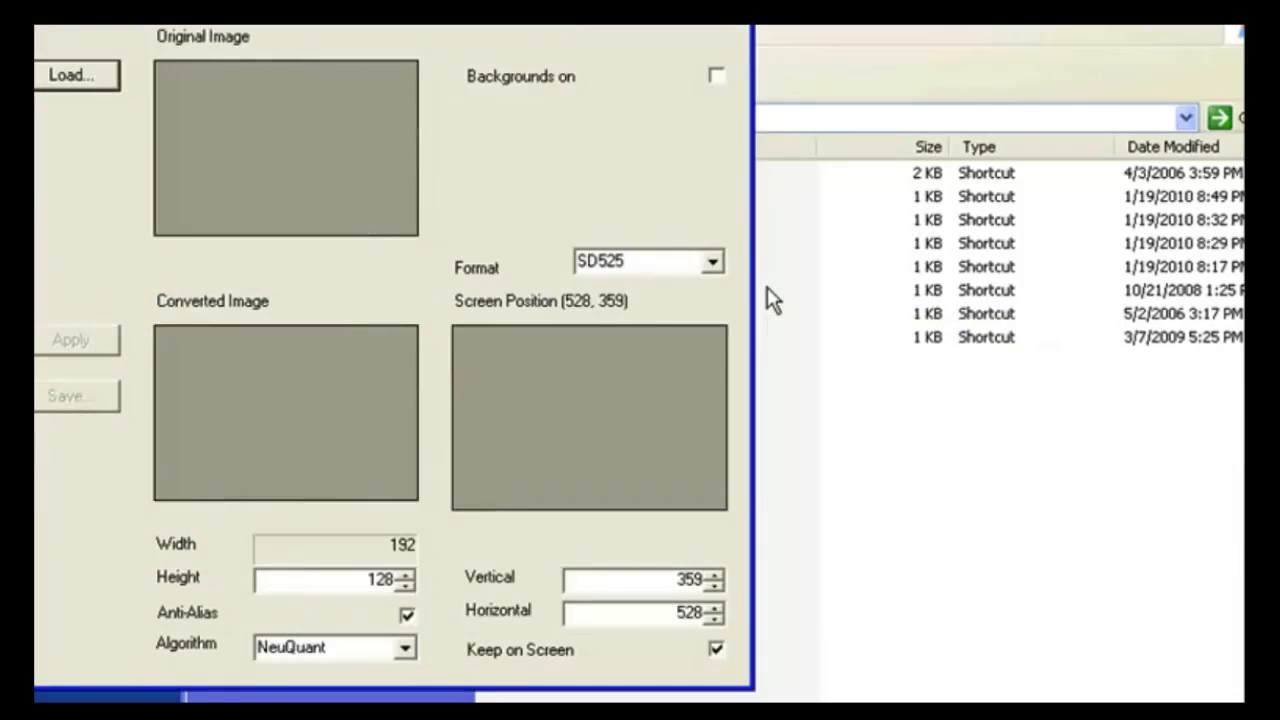
pyautogui.moveTo(452, 2); pyautogui.dragTo(745, 66)
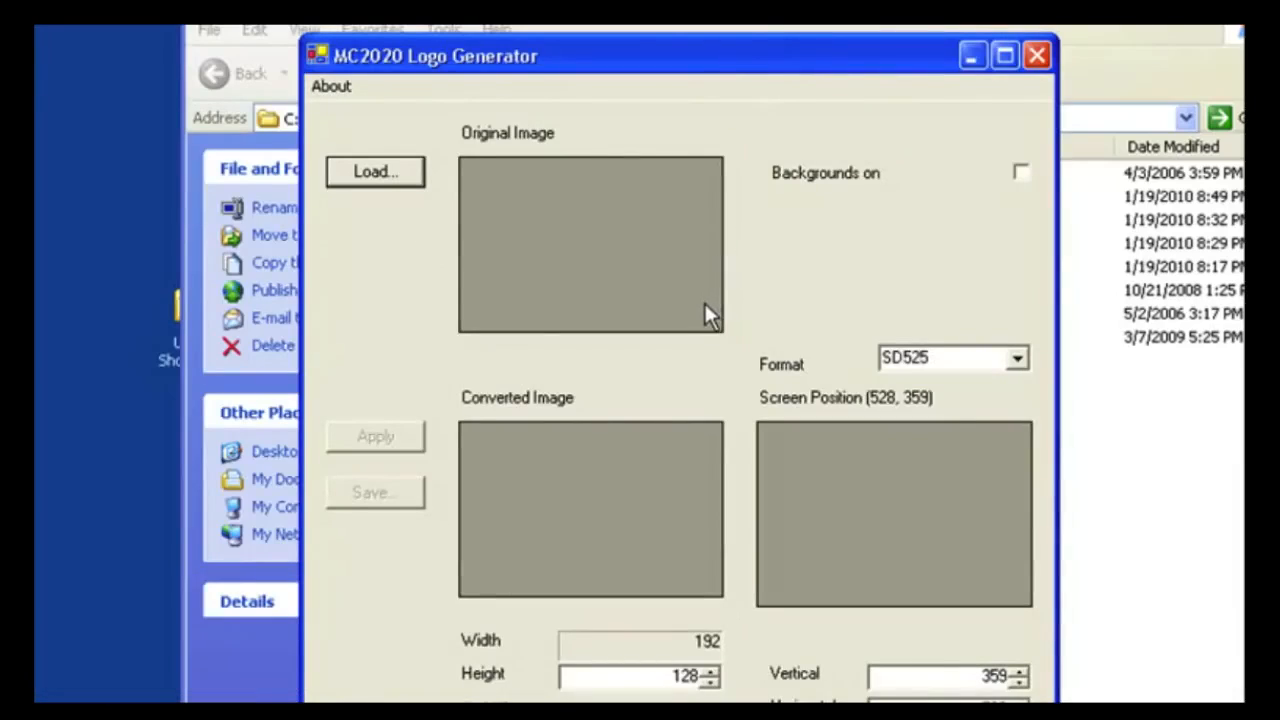